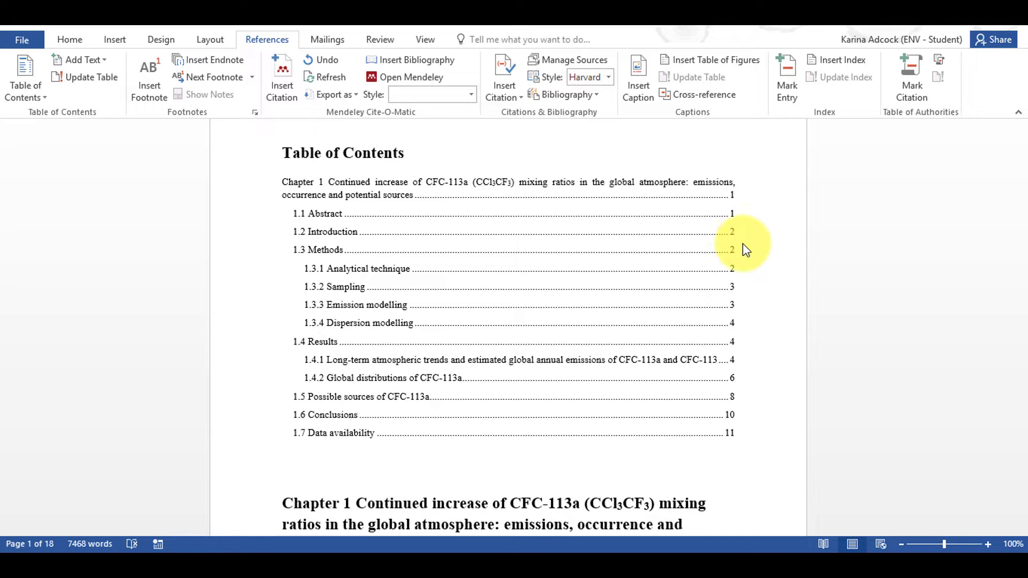
Step: Scroll to the page 12 Tacolneston chart and select its Figure 2 caption text
drag(1020, 135, 995, 353)
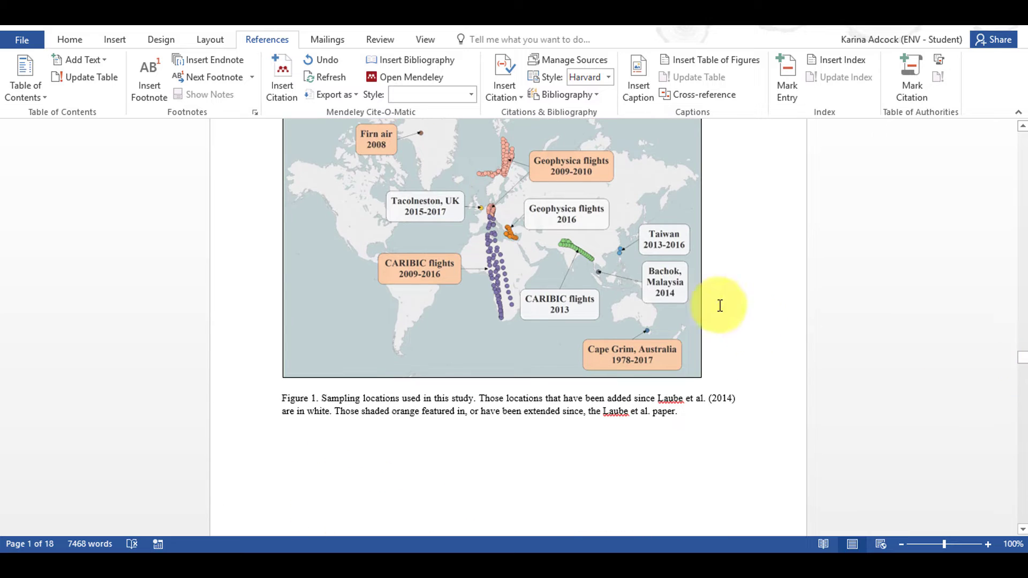
scroll(670, 297, down, 3)
scroll(501, 312, down, 10)
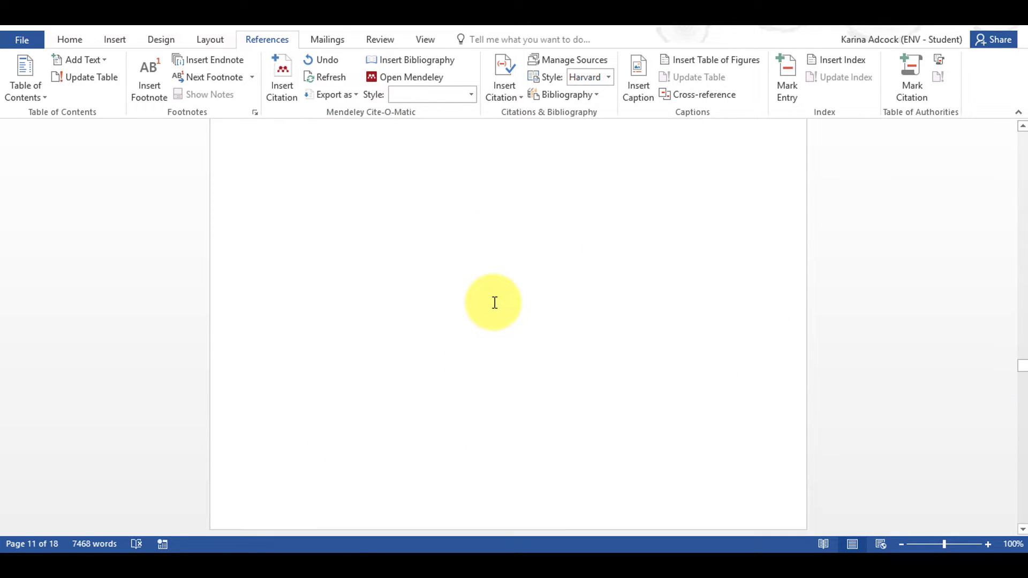
scroll(493, 306, down, 8)
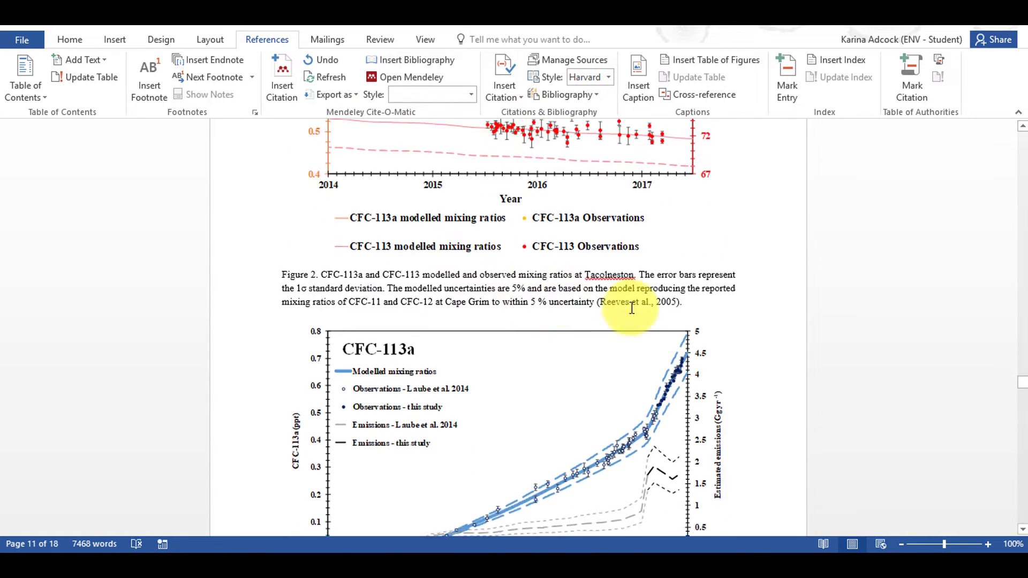
scroll(707, 342, up, 2)
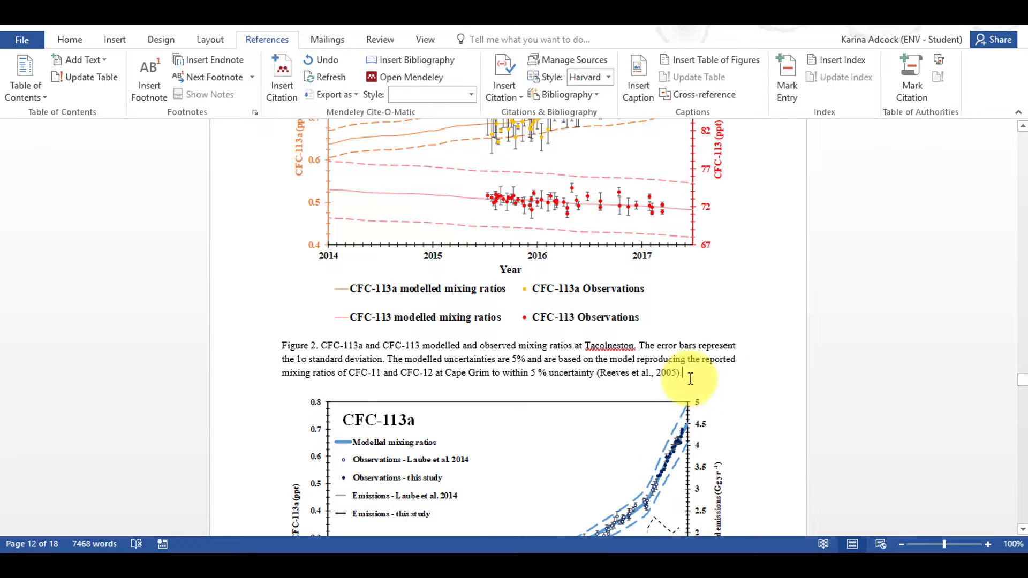
drag(683, 377, 321, 347)
Step: Copy the old caption text and insert a Figure 1 caption on the chart with that description
right_click(390, 348)
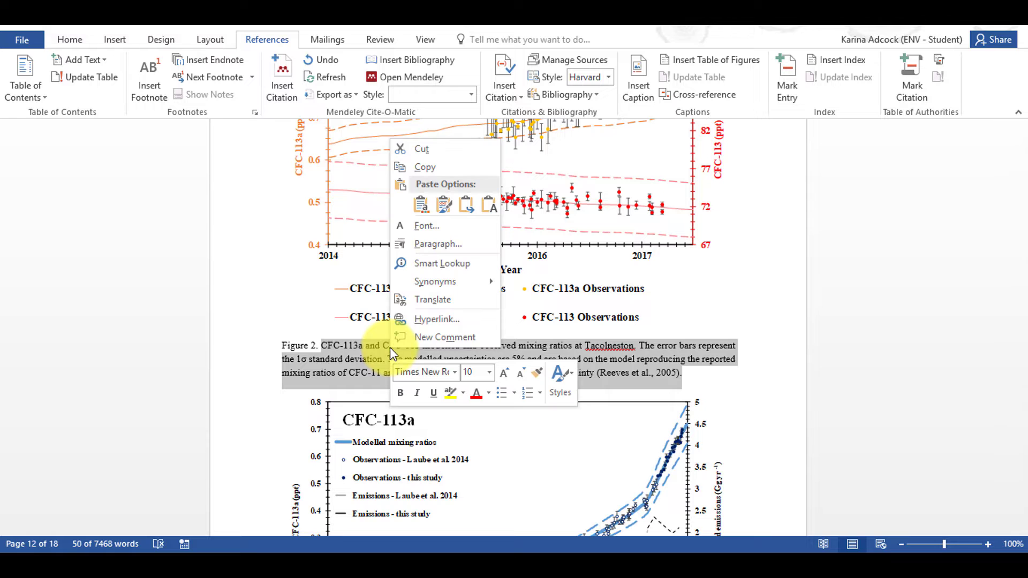
click(423, 175)
scroll(456, 214, up, 3)
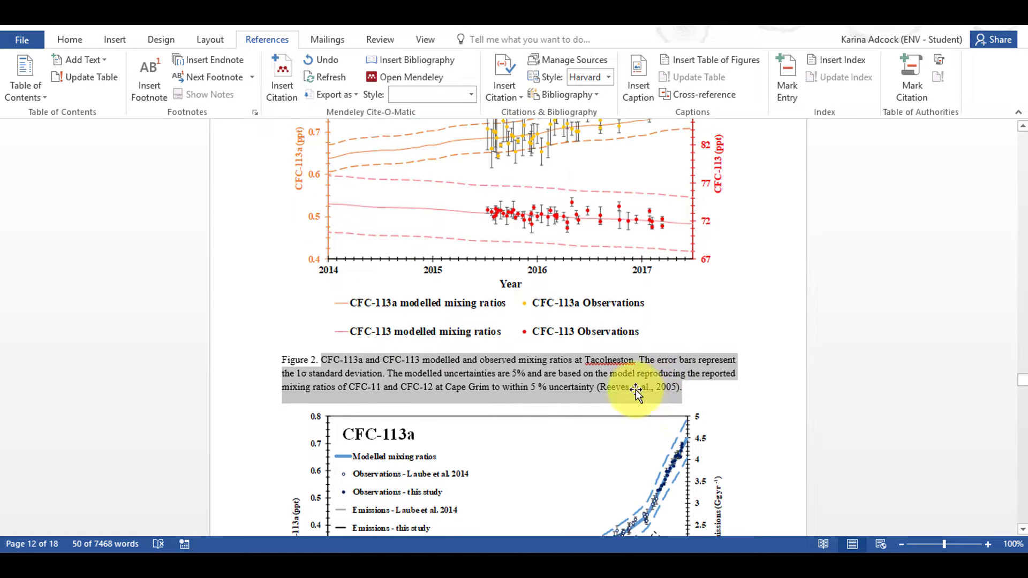
click(463, 227)
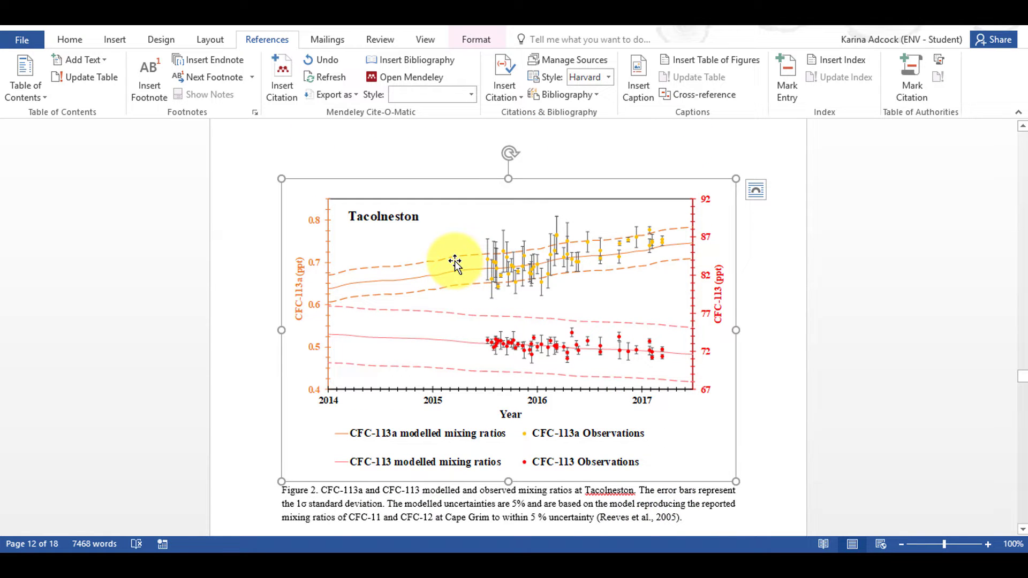
right_click(455, 262)
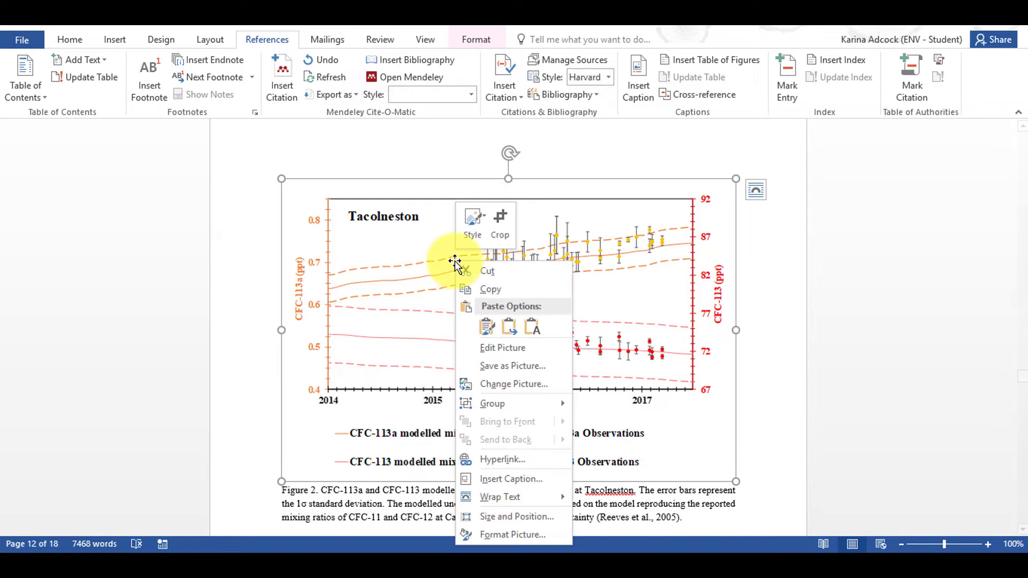
click(512, 479)
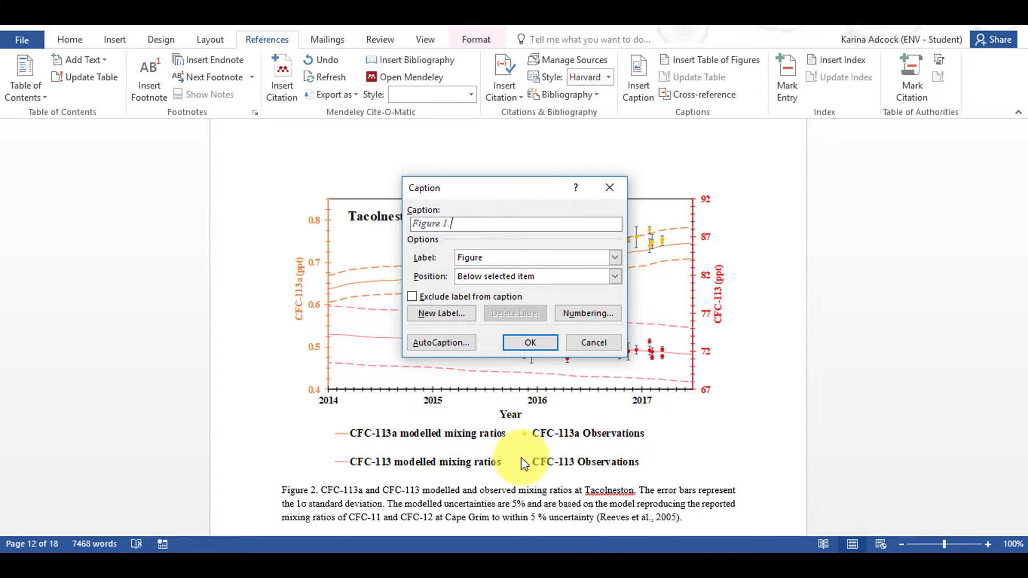
key(ctrl+v)
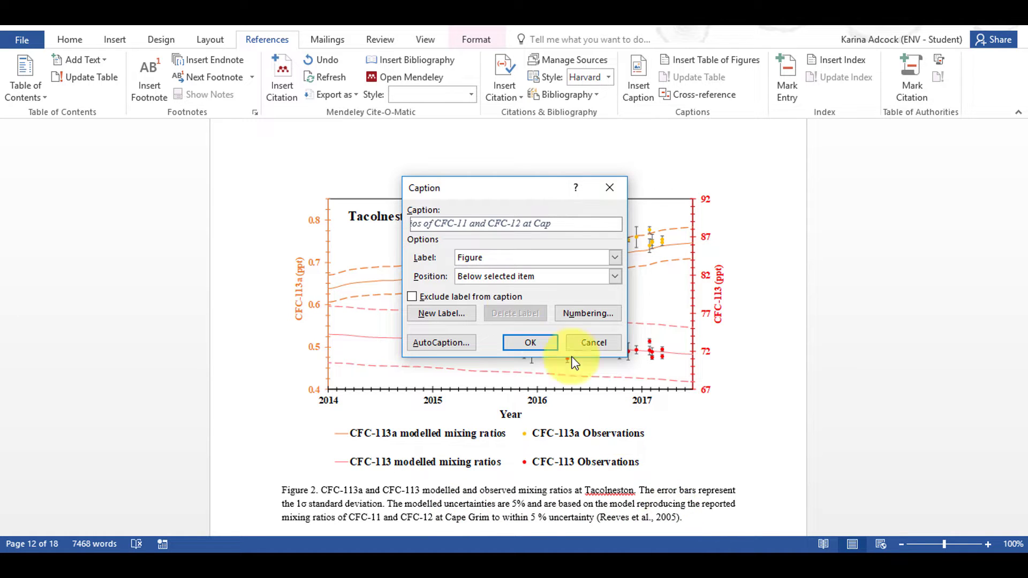
click(530, 343)
Step: Append the missing Cape Grim uncertainty text and citation to the Figure 1 caption, removing the duplicate 'Cap'
scroll(664, 317, down, 4)
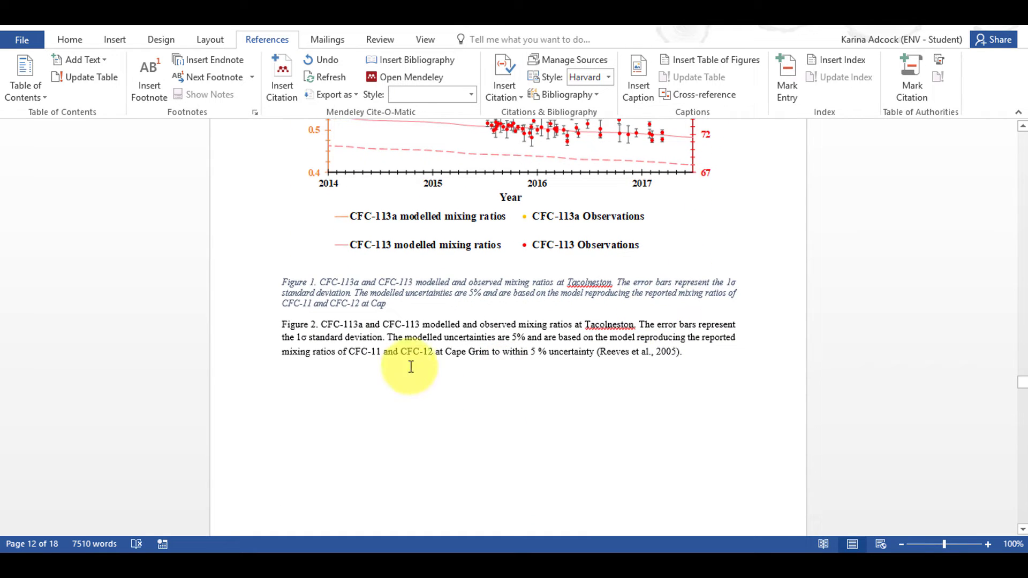
drag(444, 359, 713, 355)
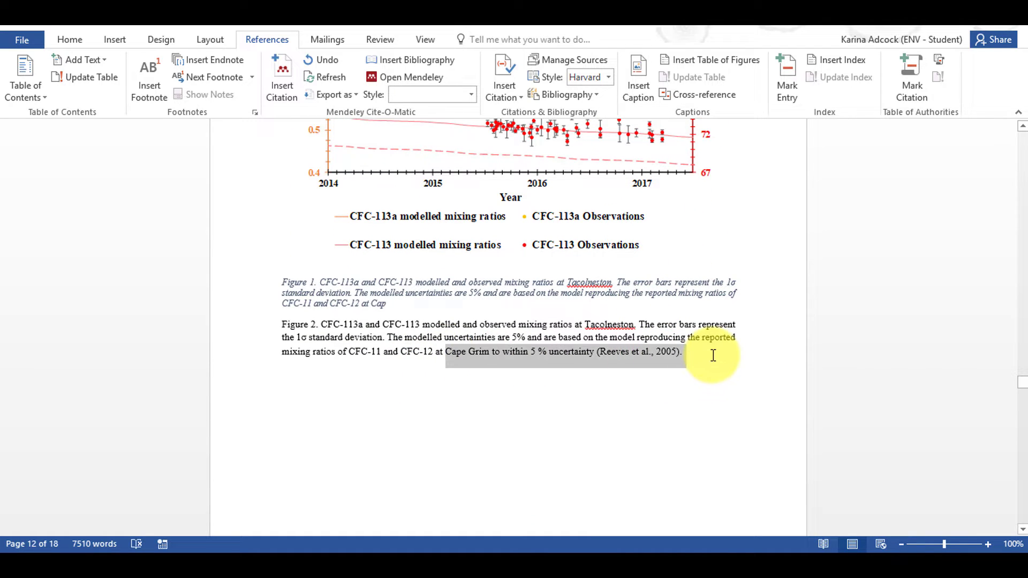
click(414, 310)
right_click(396, 303)
click(475, 374)
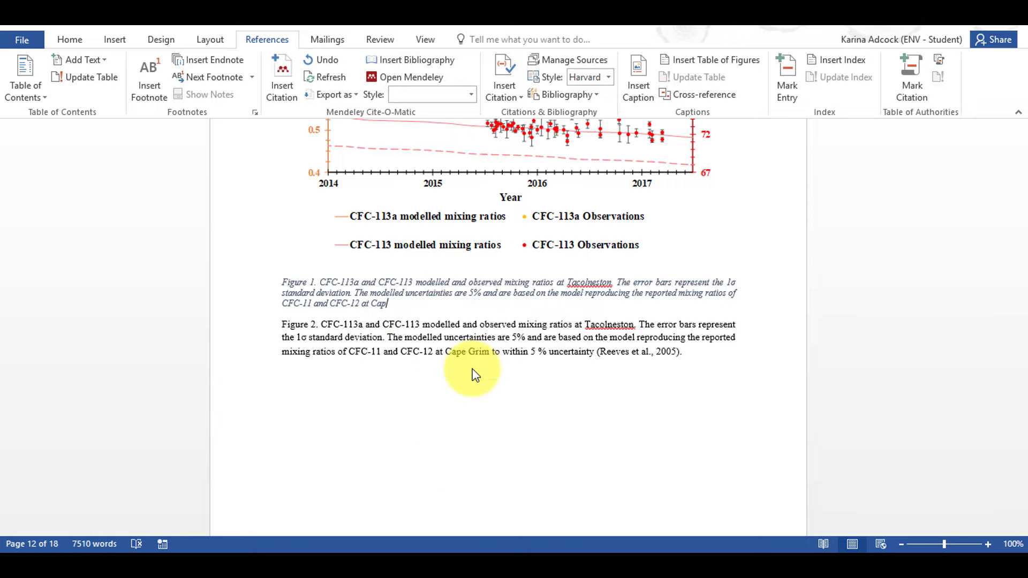
click(387, 306)
key(Delete)
key(Delete)
key(Delete)
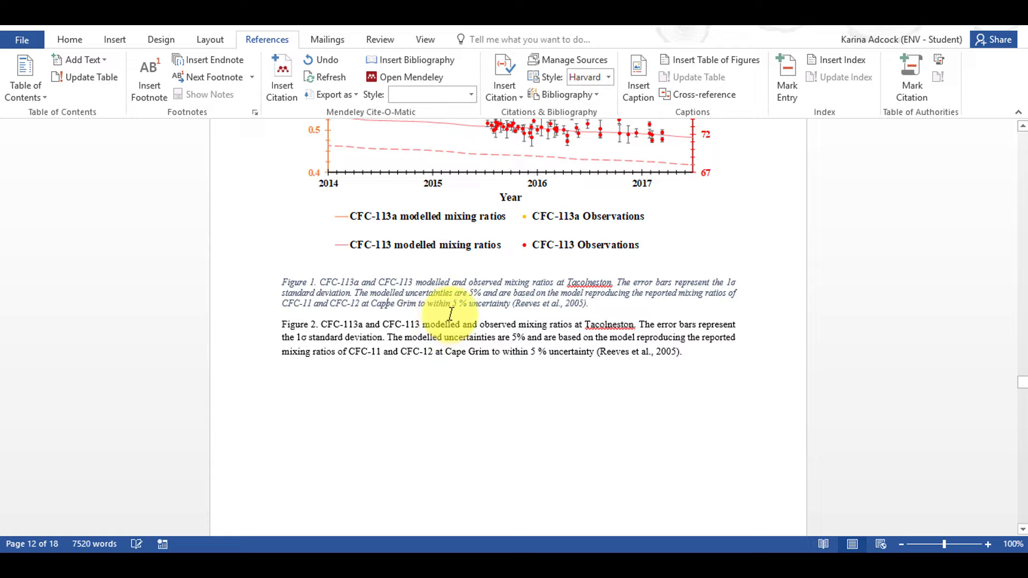
Step: Delete the old Figure 2 caption text below the new caption
drag(698, 352, 275, 328)
key(Delete)
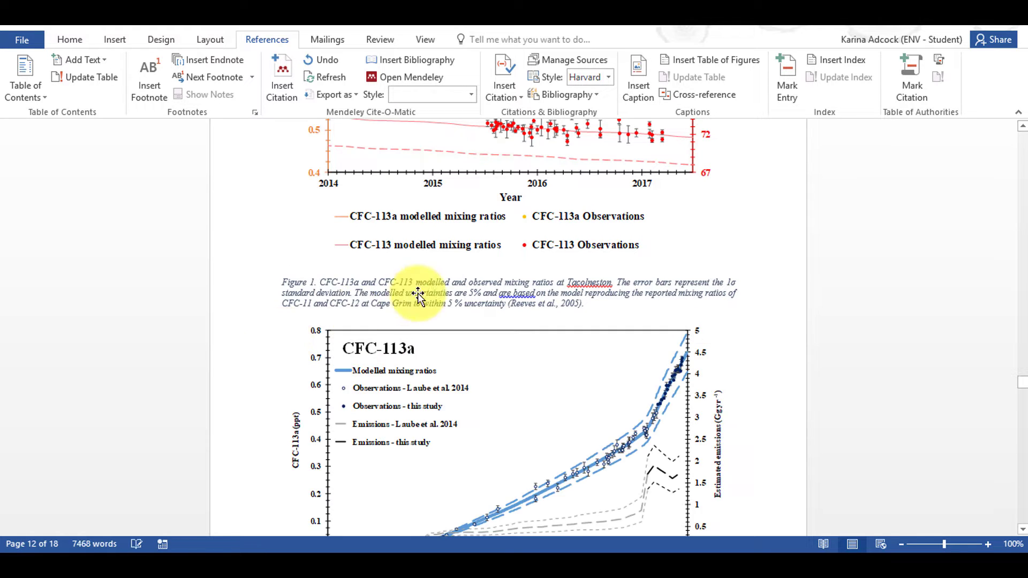
scroll(418, 294, up, 2)
drag(584, 377, 285, 356)
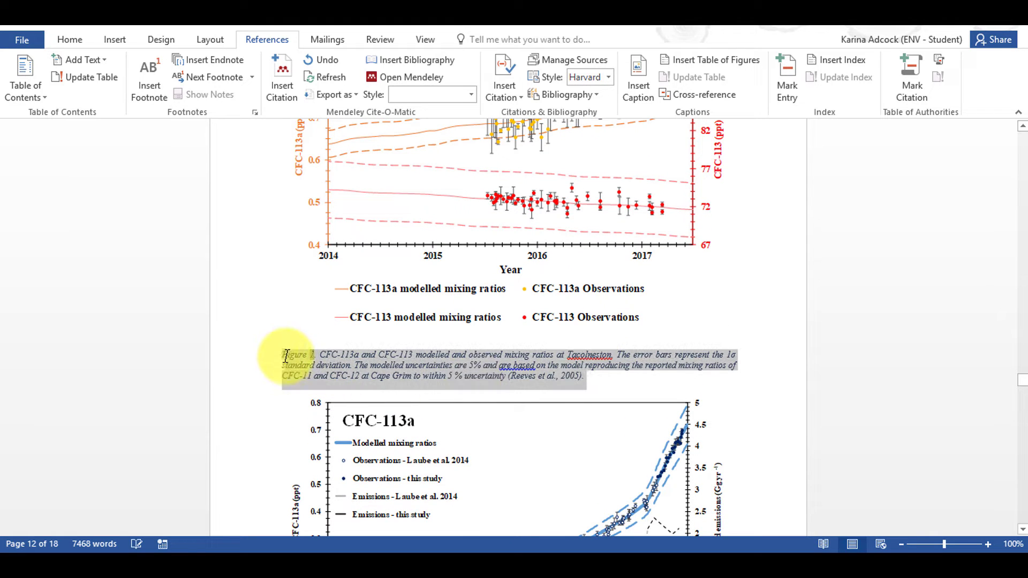
Step: Make the Figure 1 caption non-italic, 10 pt, Automatic font colour, with 1.15 line spacing
click(69, 39)
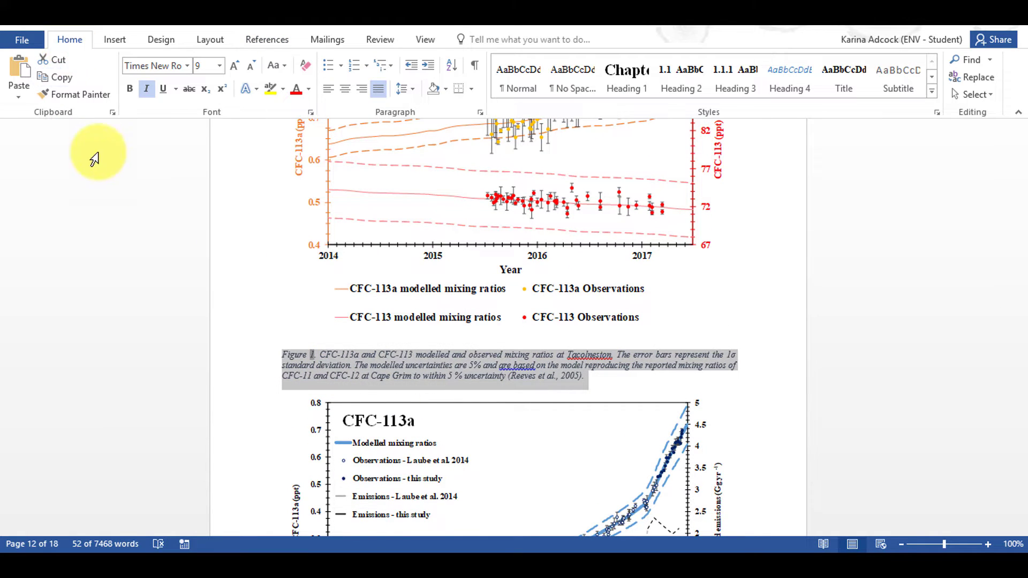
click(145, 89)
click(219, 65)
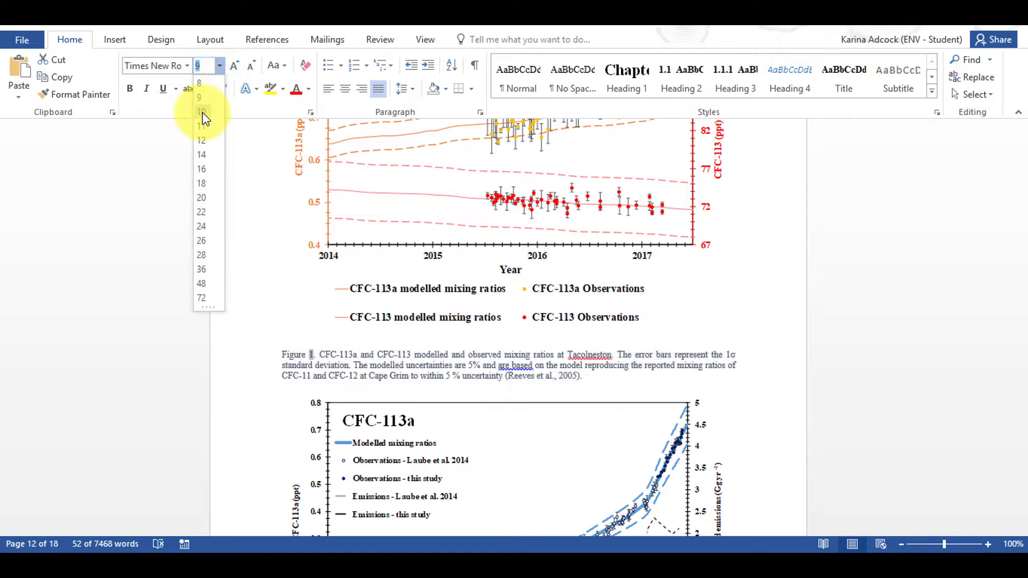
click(203, 112)
click(310, 90)
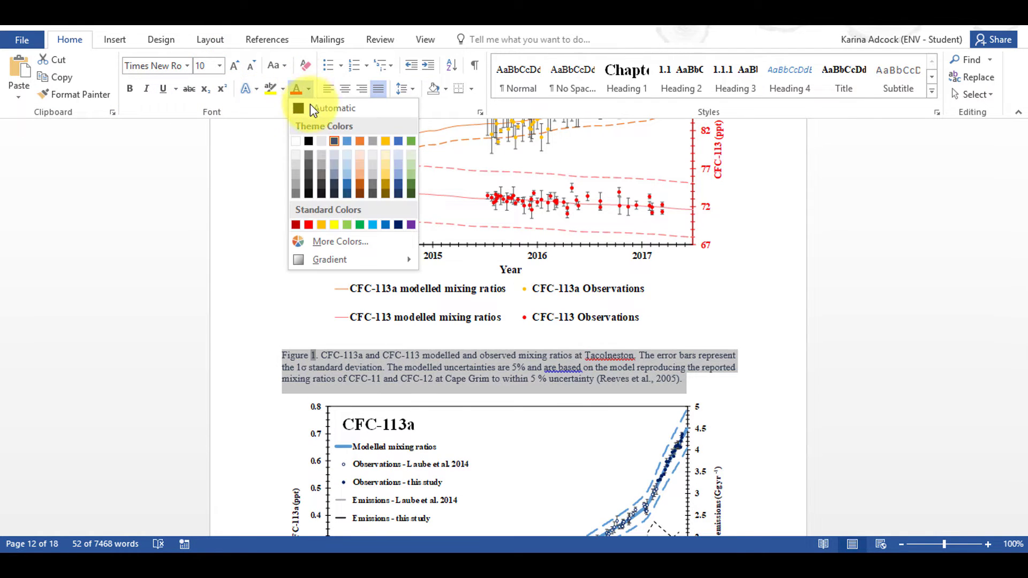
click(310, 106)
click(407, 91)
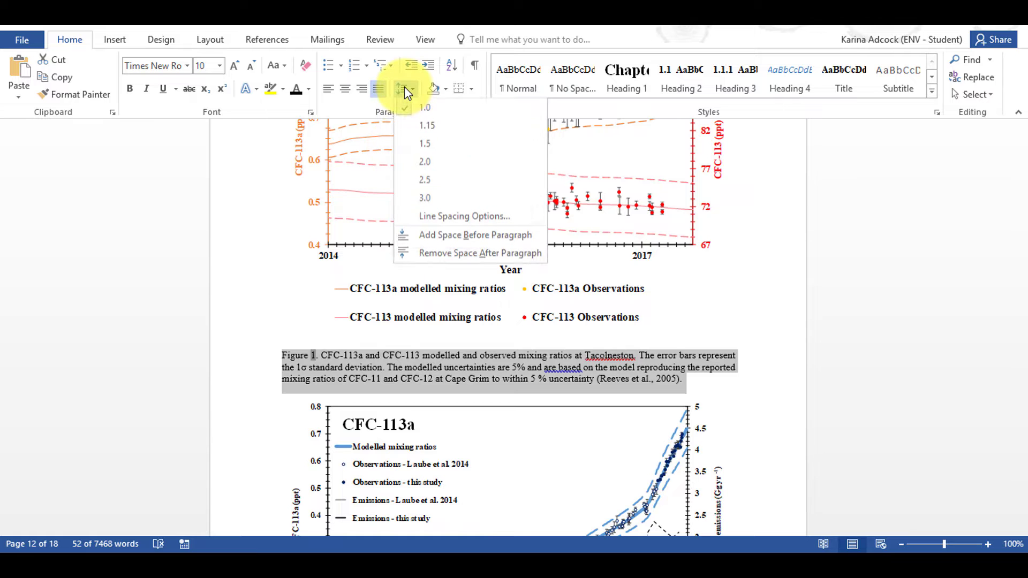
click(430, 128)
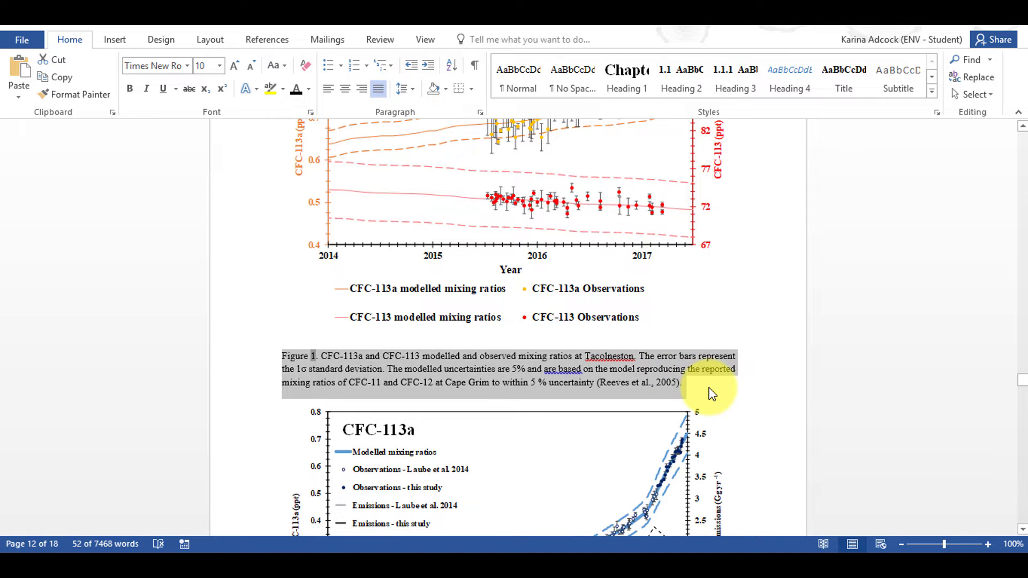
click(466, 369)
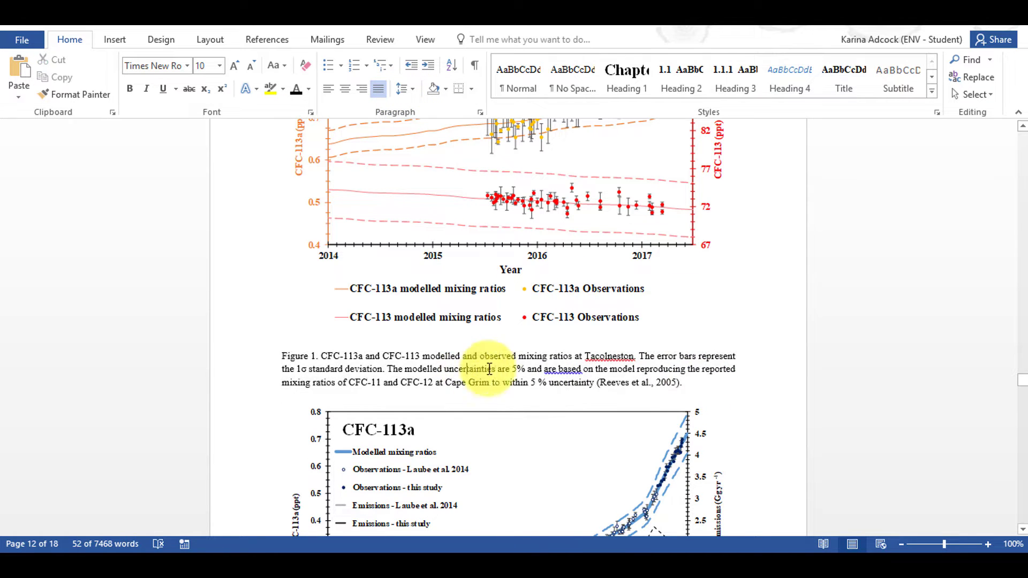
Step: Open the Styles pane from the Styles gallery launcher
click(932, 92)
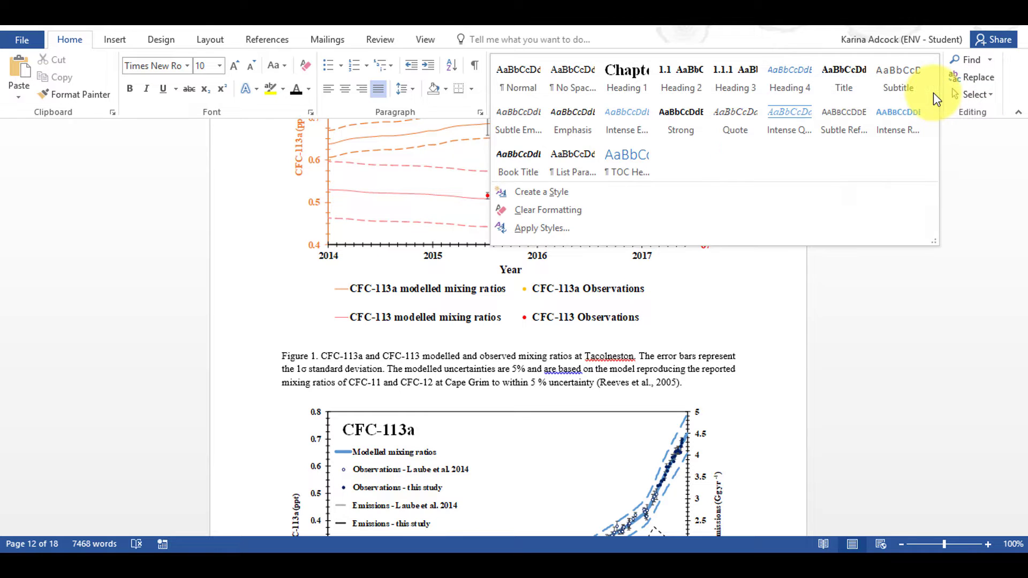
click(958, 151)
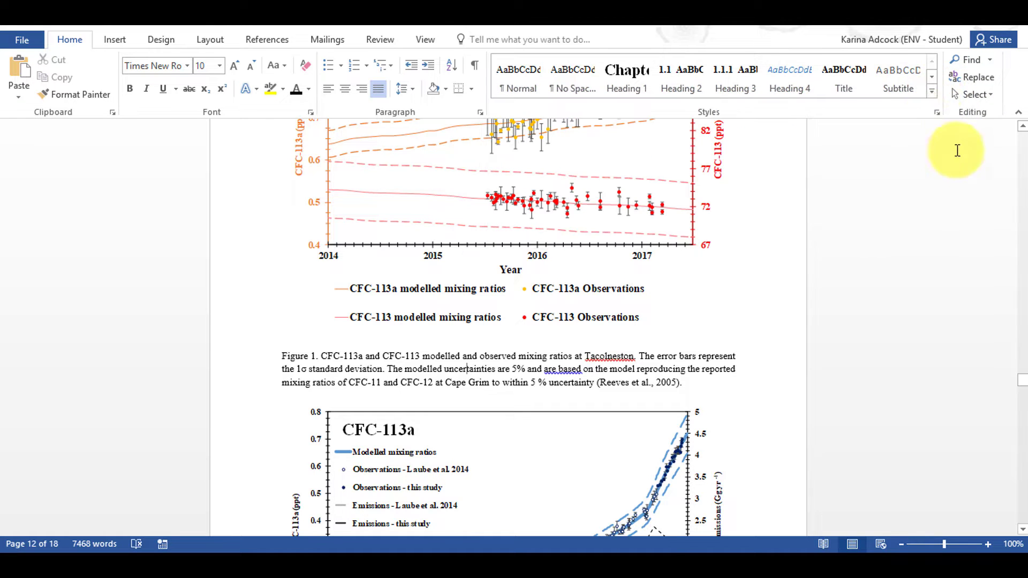
click(938, 113)
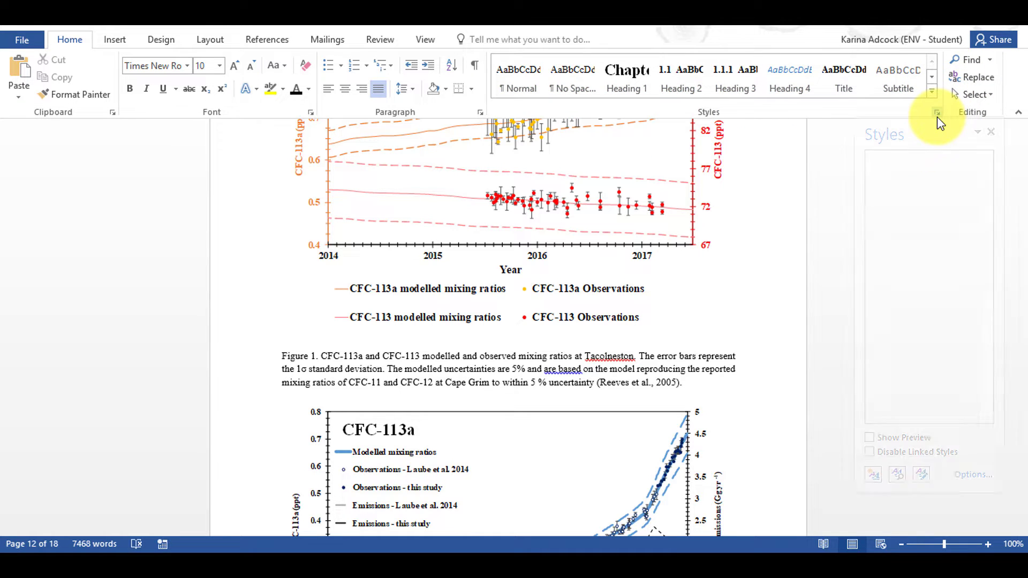
Step: In Manage Styles' Recommend list, sorted alphabetically, set the Caption style to Show
click(921, 476)
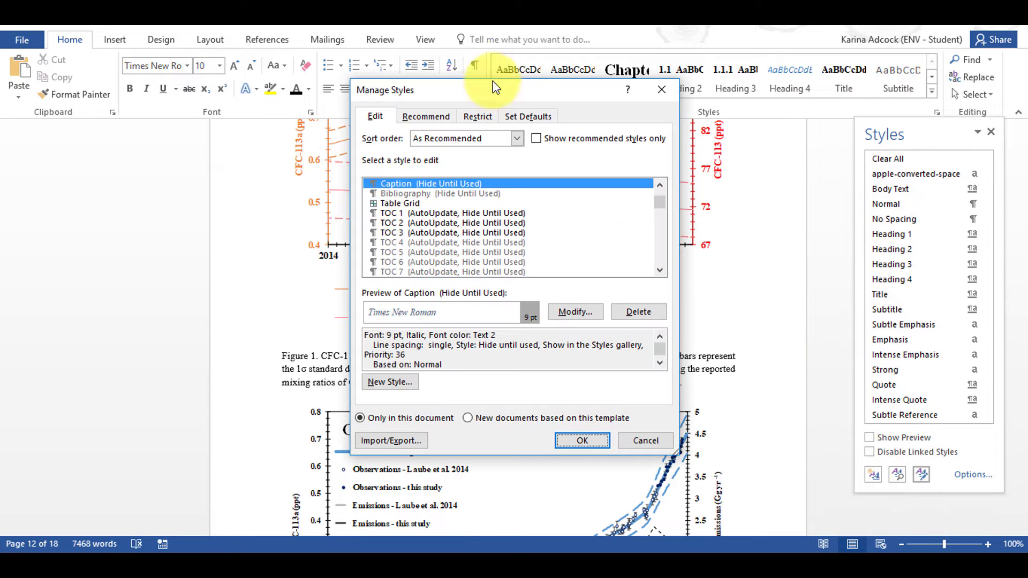
click(426, 116)
click(516, 138)
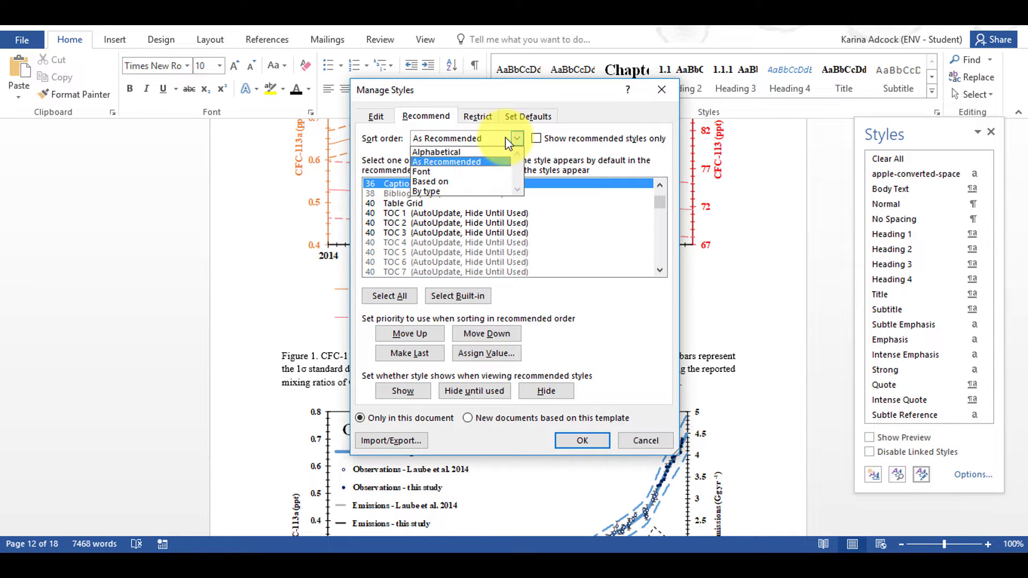
click(477, 153)
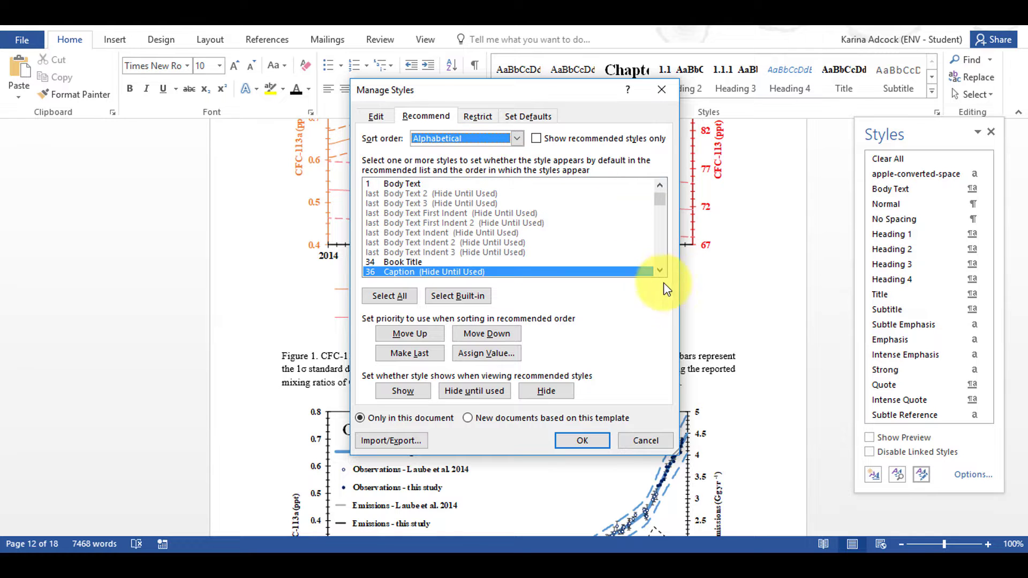
scroll(658, 270, down, 1)
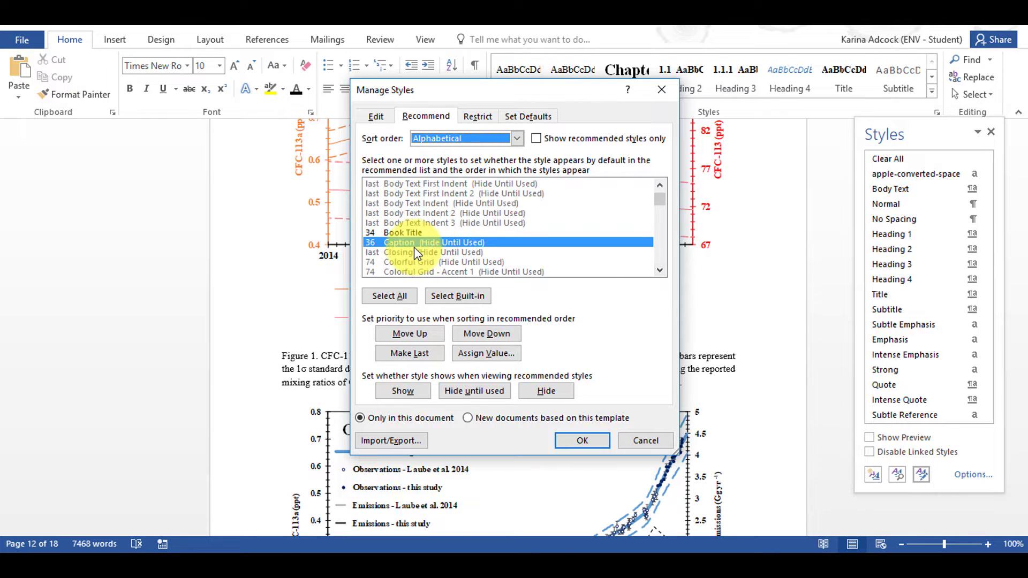
click(408, 395)
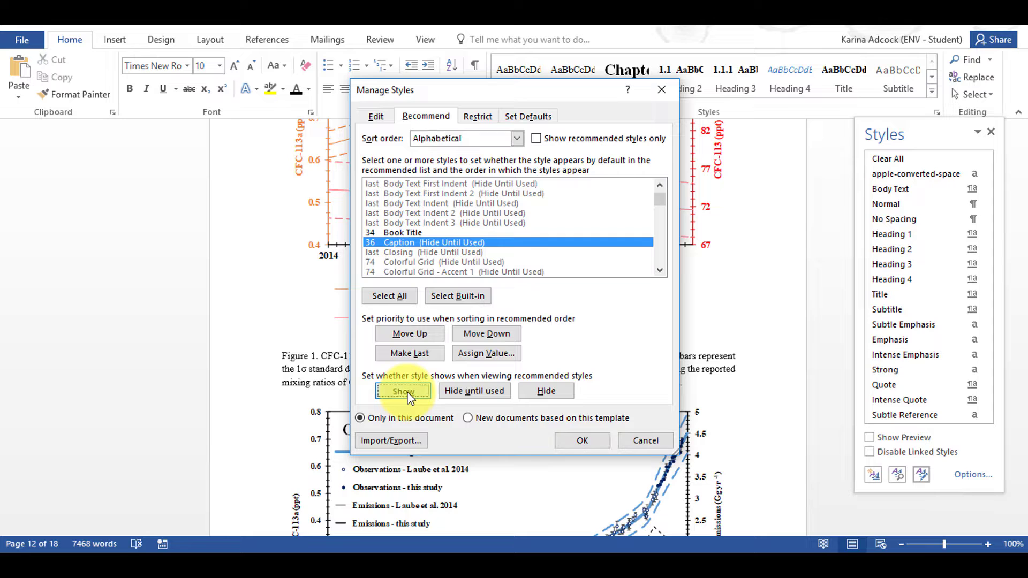
click(583, 439)
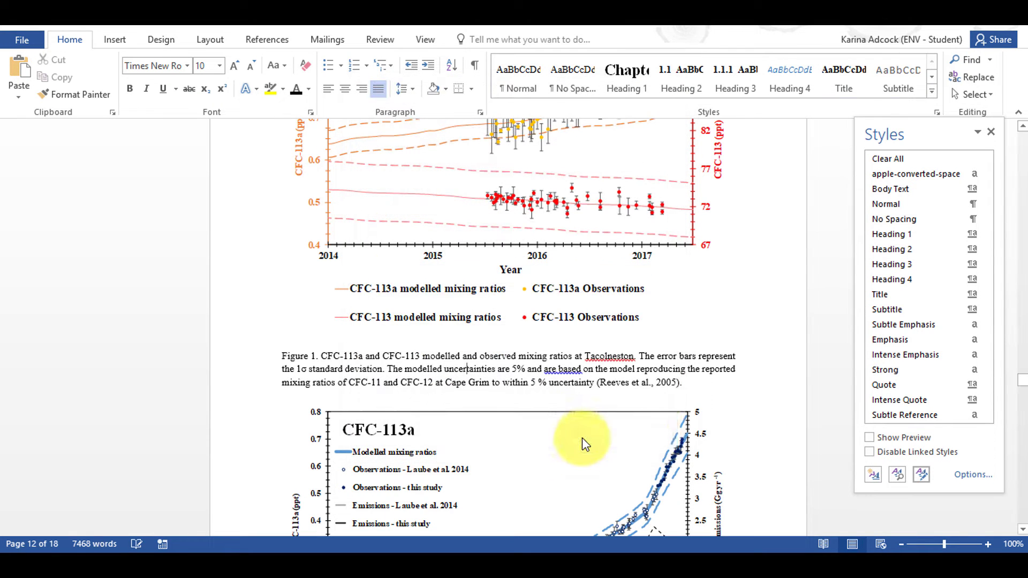
Step: Update the Caption style to match the formatted Figure 1 caption
click(991, 131)
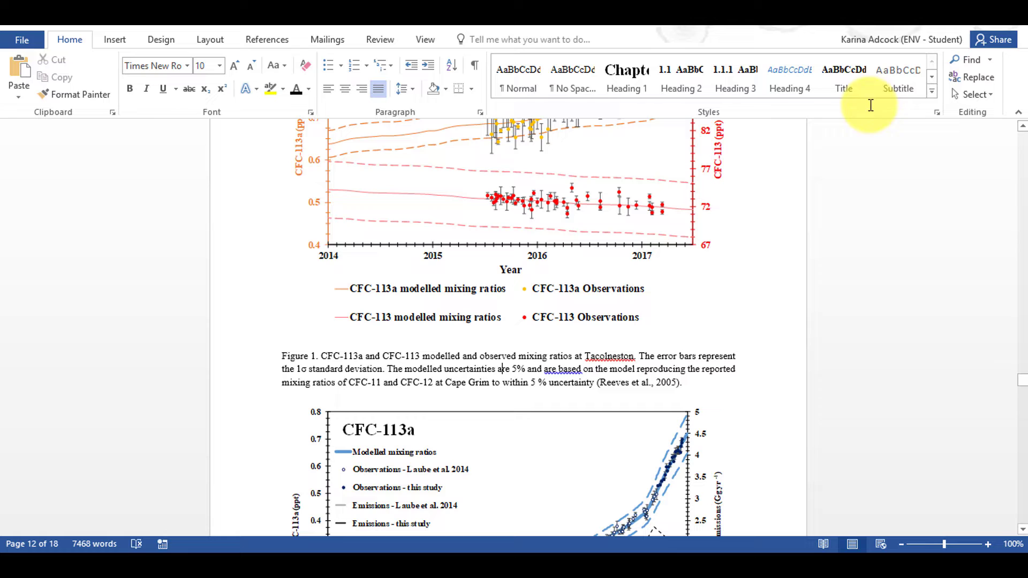
click(932, 91)
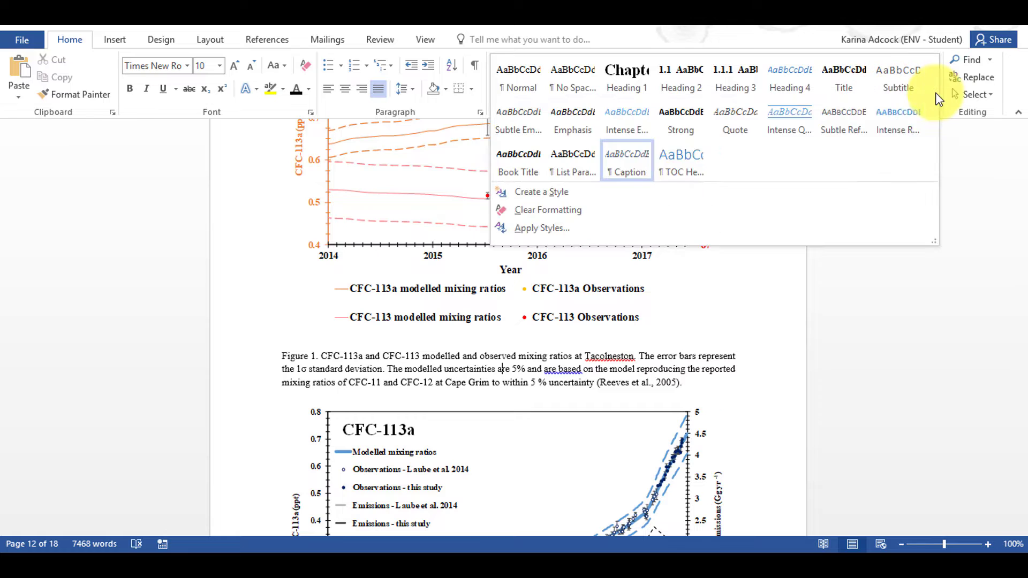
right_click(622, 155)
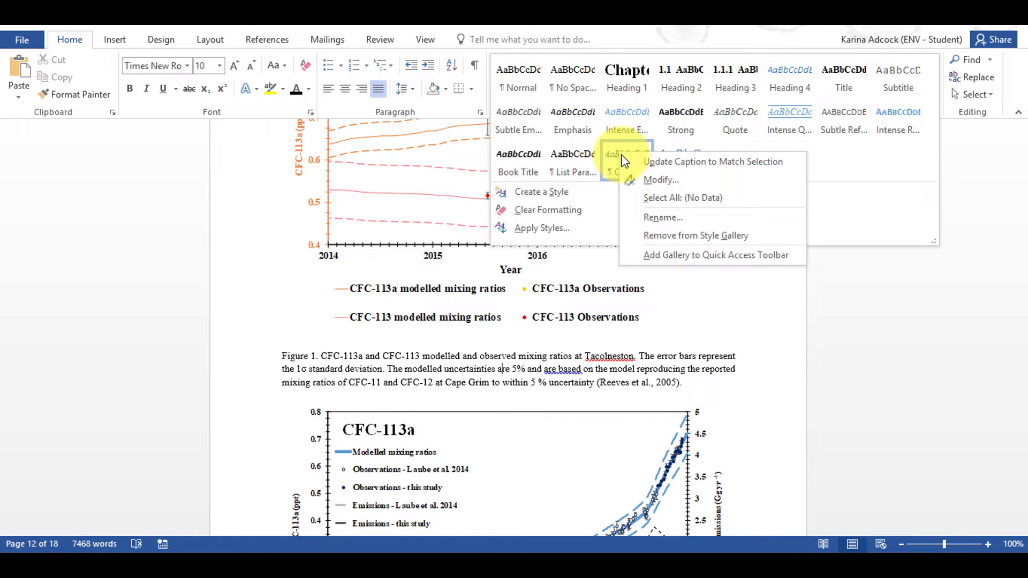
click(708, 162)
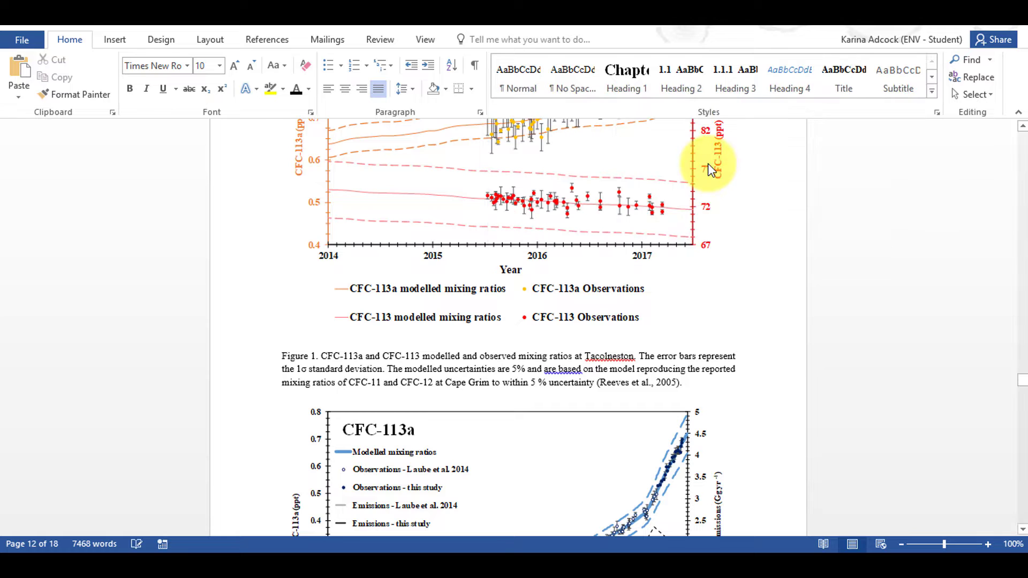
Step: Modify the Caption style's paragraph Spacing After to 6 pt
click(933, 96)
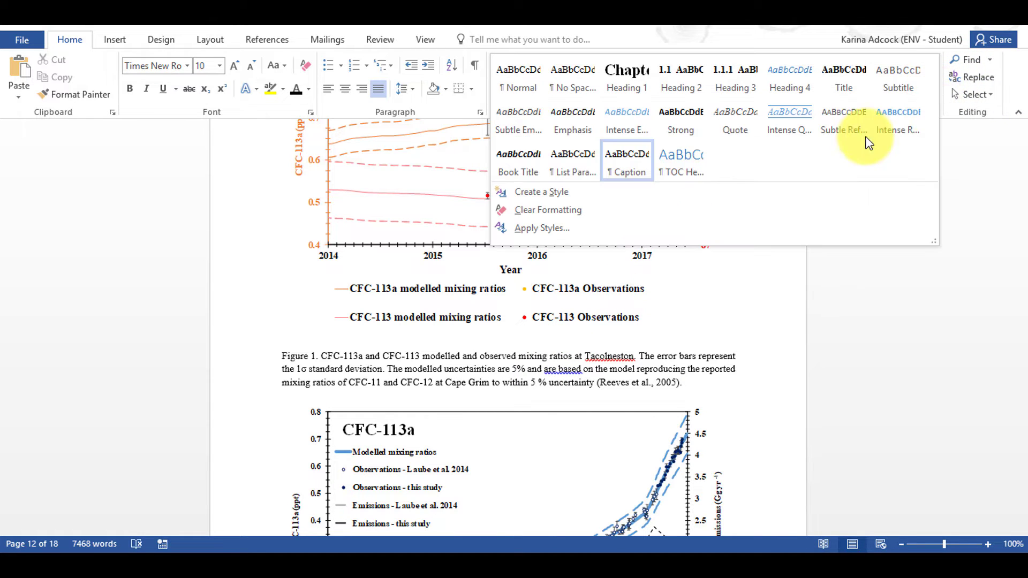
right_click(637, 154)
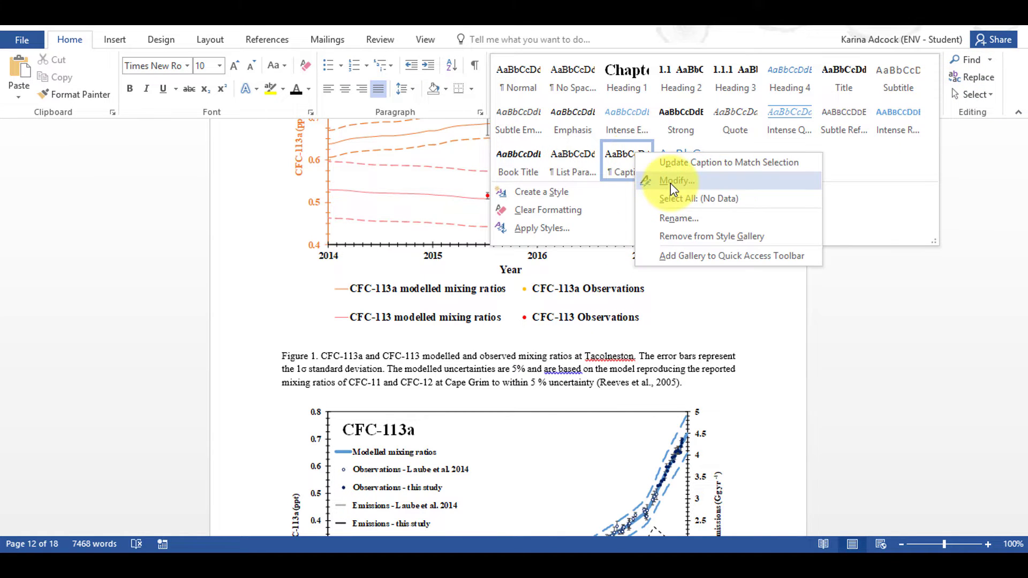
click(669, 183)
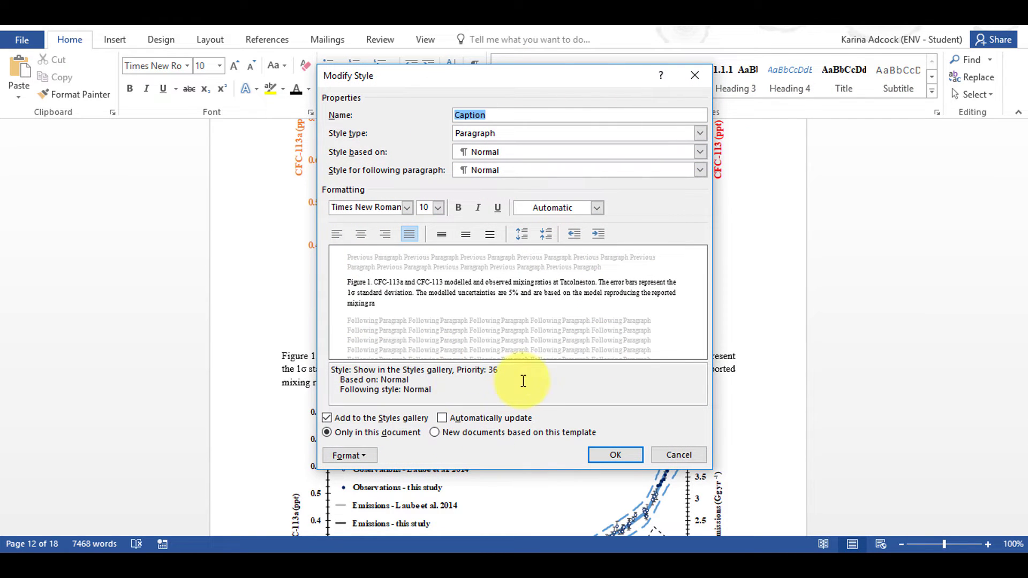
click(378, 459)
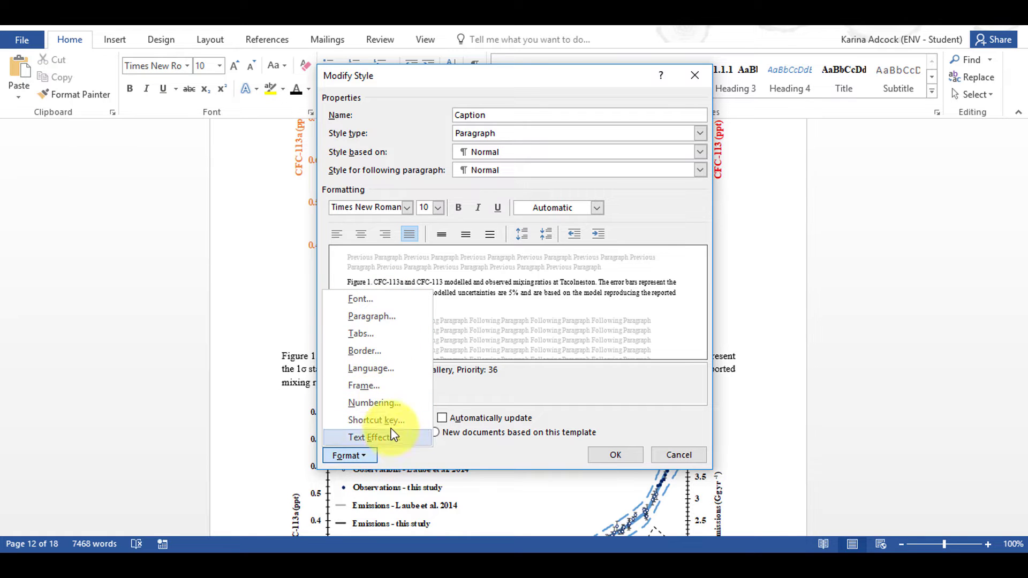
click(391, 319)
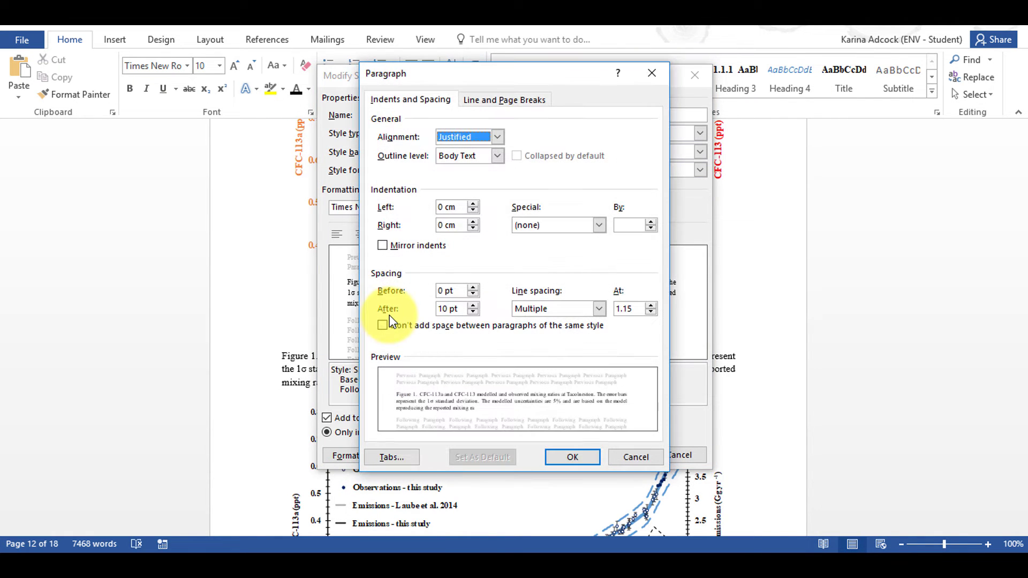
click(473, 311)
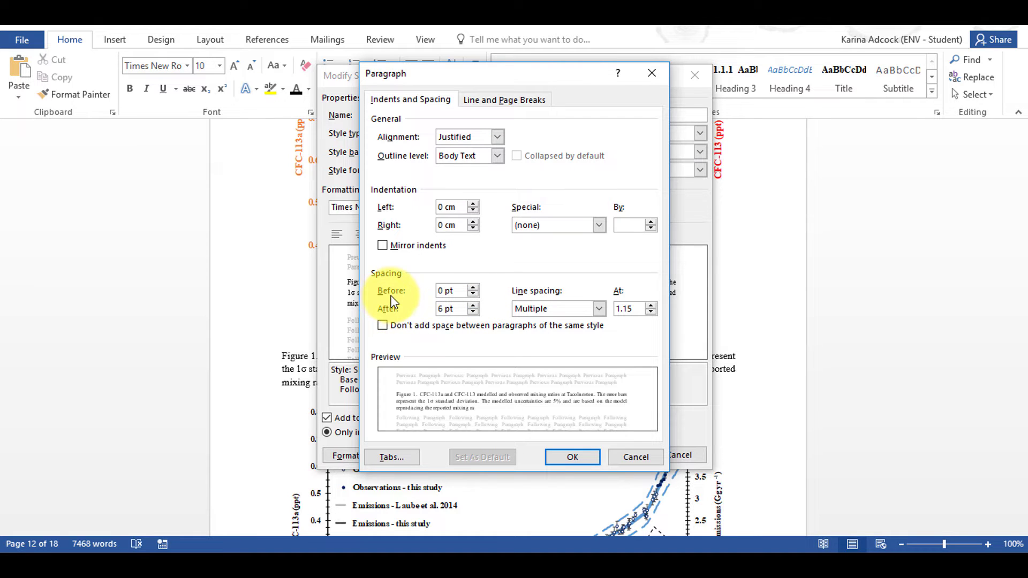
click(573, 456)
Step: Save the modified Caption style and select the CFC-113a chart above the Figure 3 caption
click(613, 455)
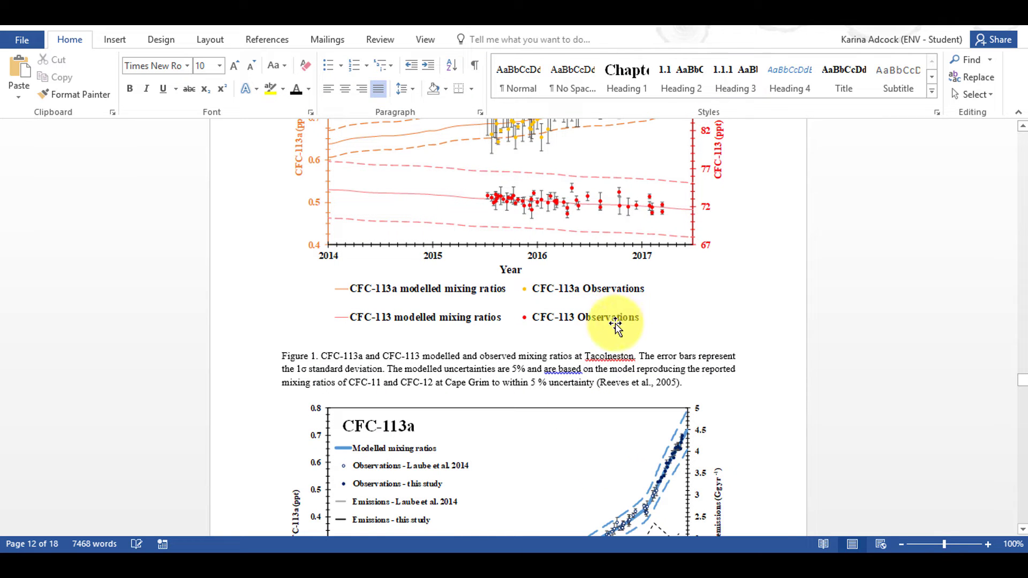
scroll(496, 242, down, 10)
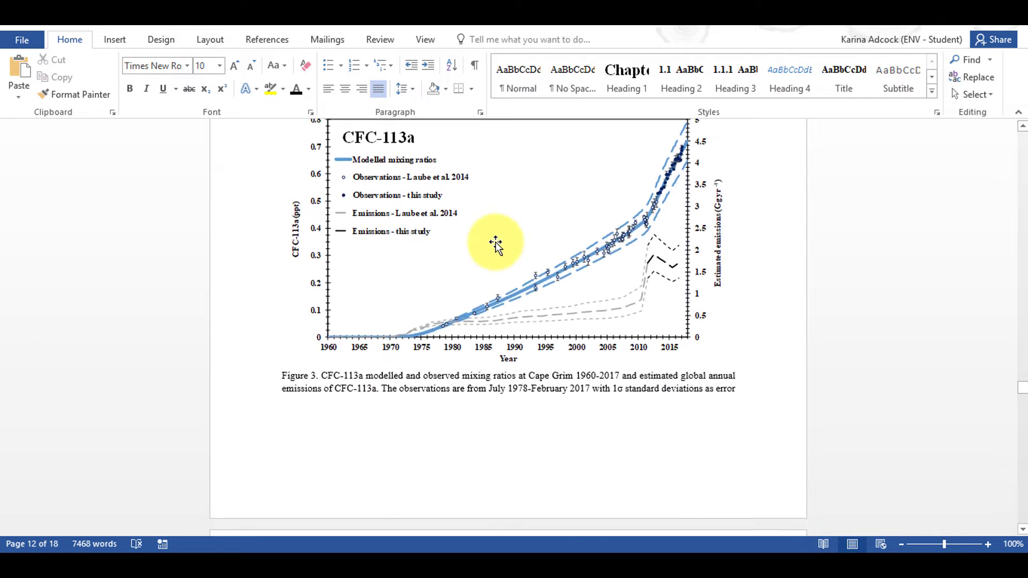
drag(321, 268, 390, 410)
right_click(352, 399)
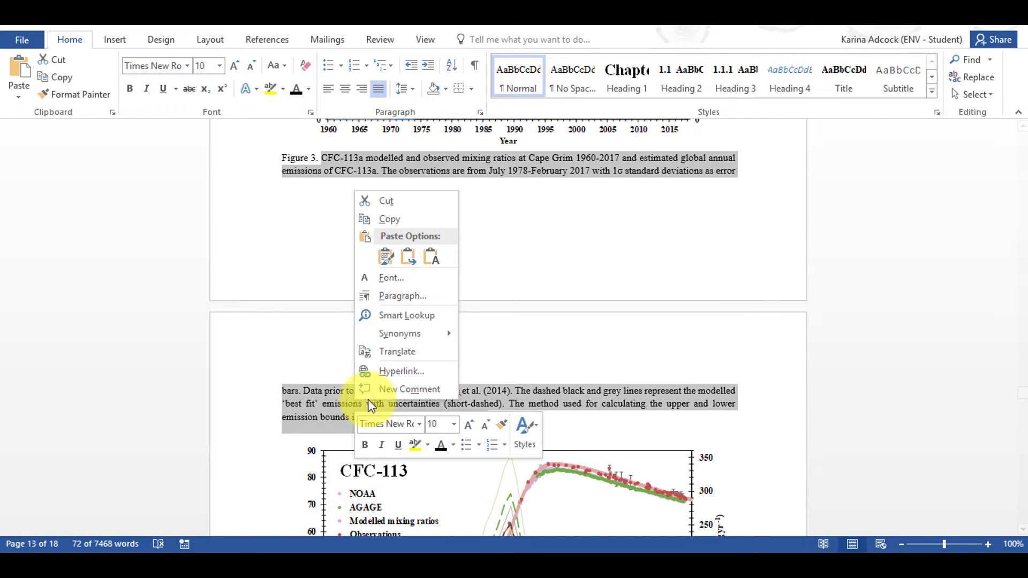
key(Escape)
scroll(532, 337, up, 5)
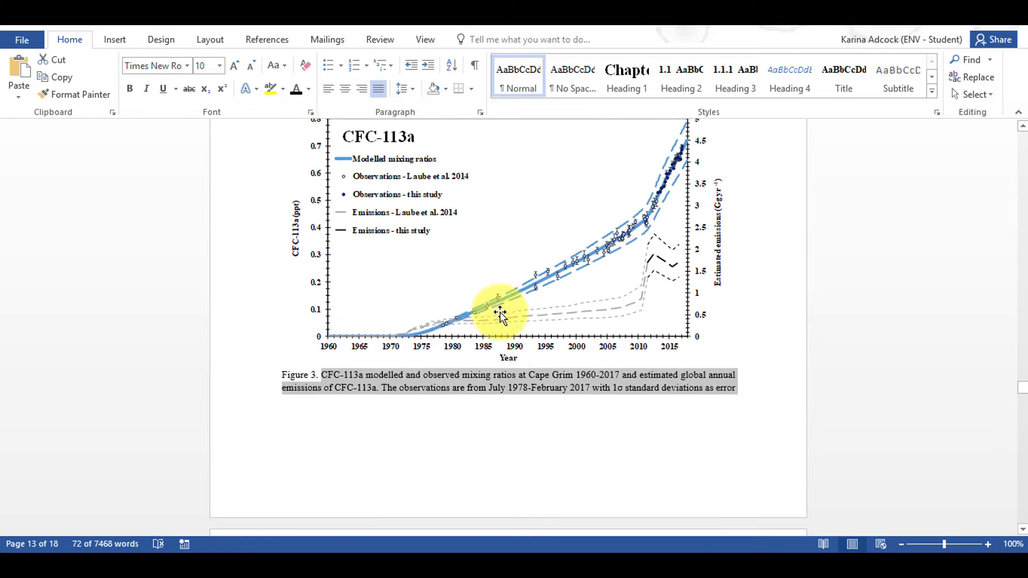
click(412, 199)
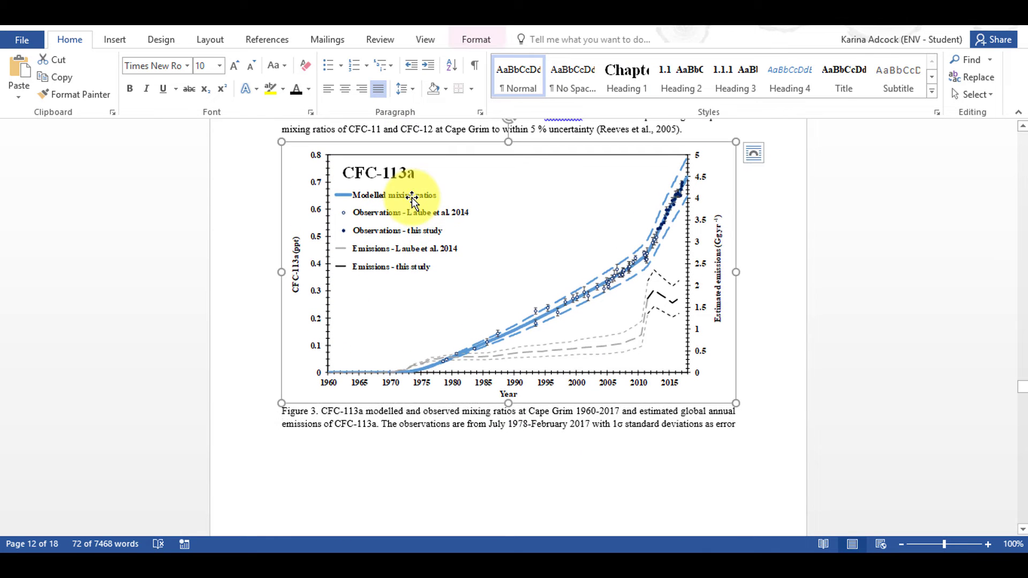
Step: Start a caption for the CFC-113a chart from References, keeping the Figure label
click(271, 45)
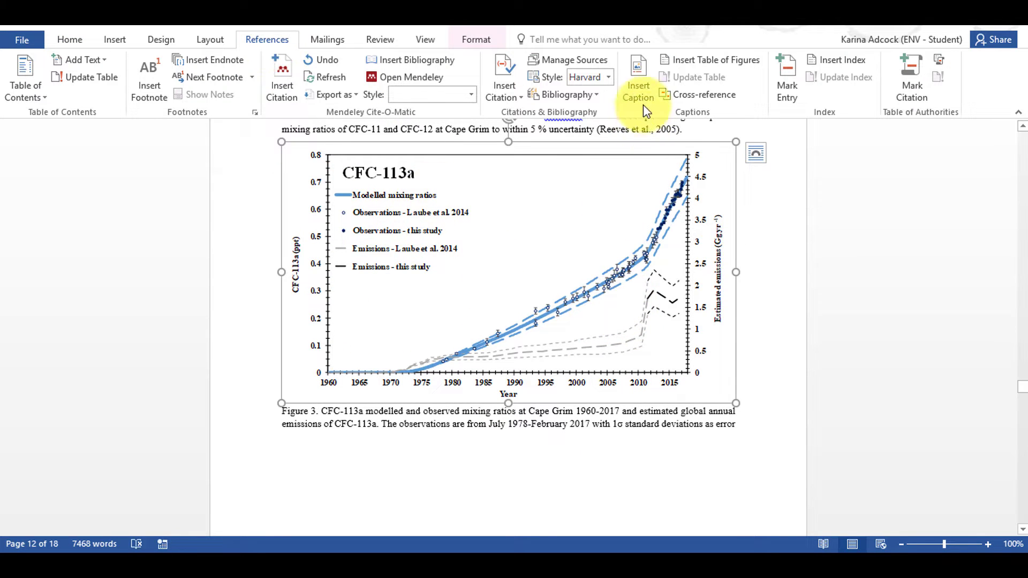
click(639, 84)
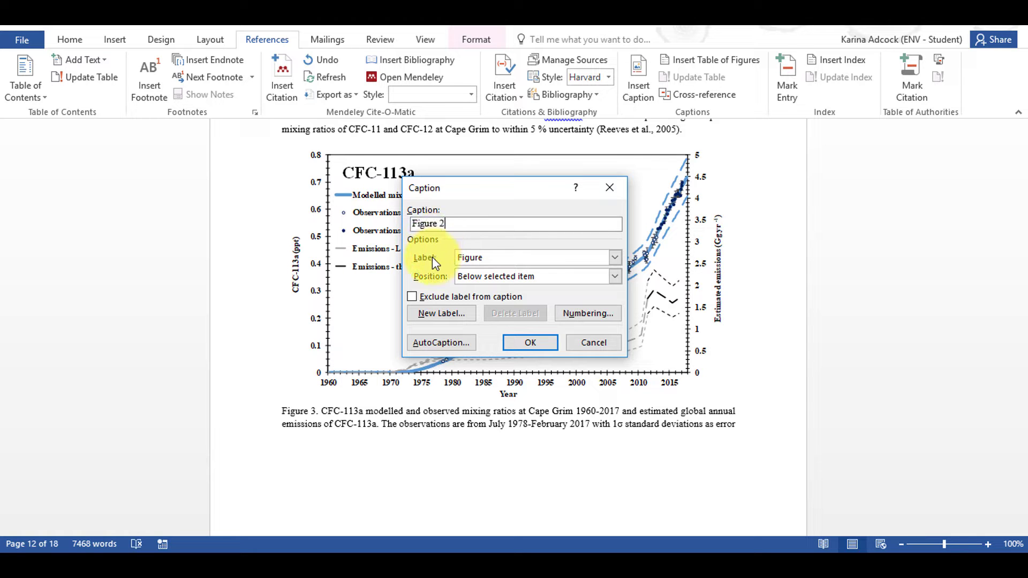
click(487, 258)
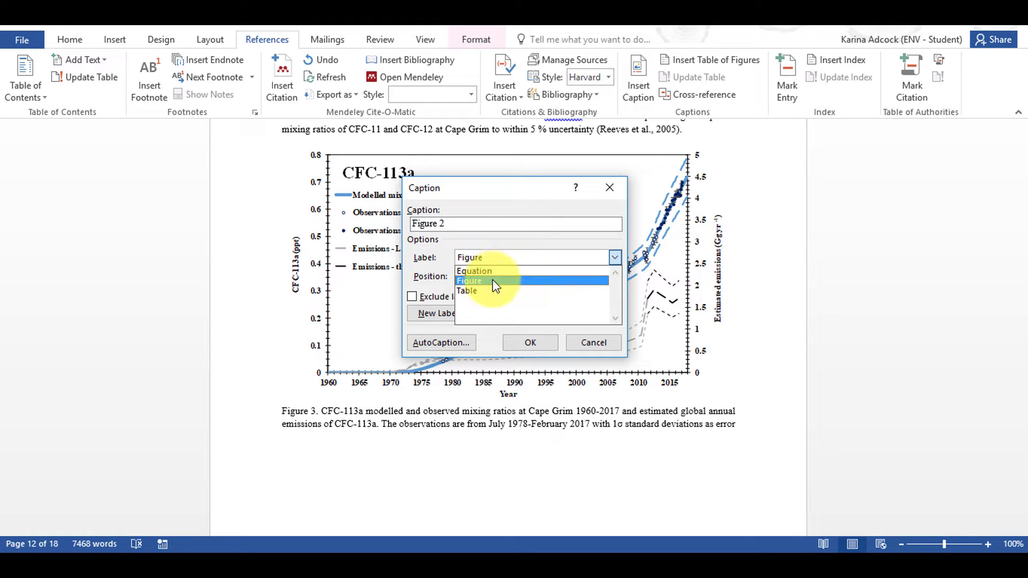
click(494, 286)
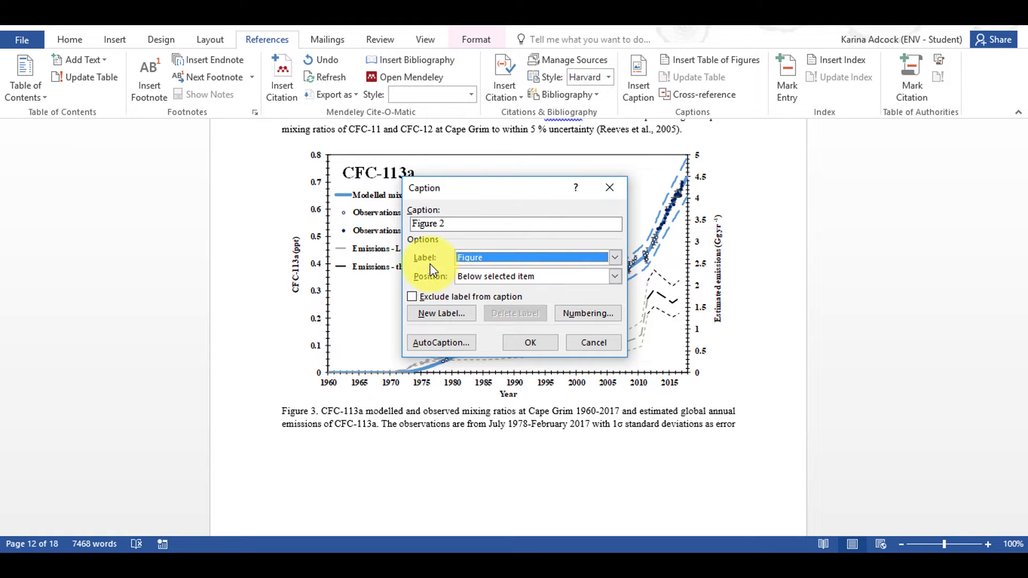
Step: Add then delete a Picture label, set position Below selected item, and exclude the label
click(445, 313)
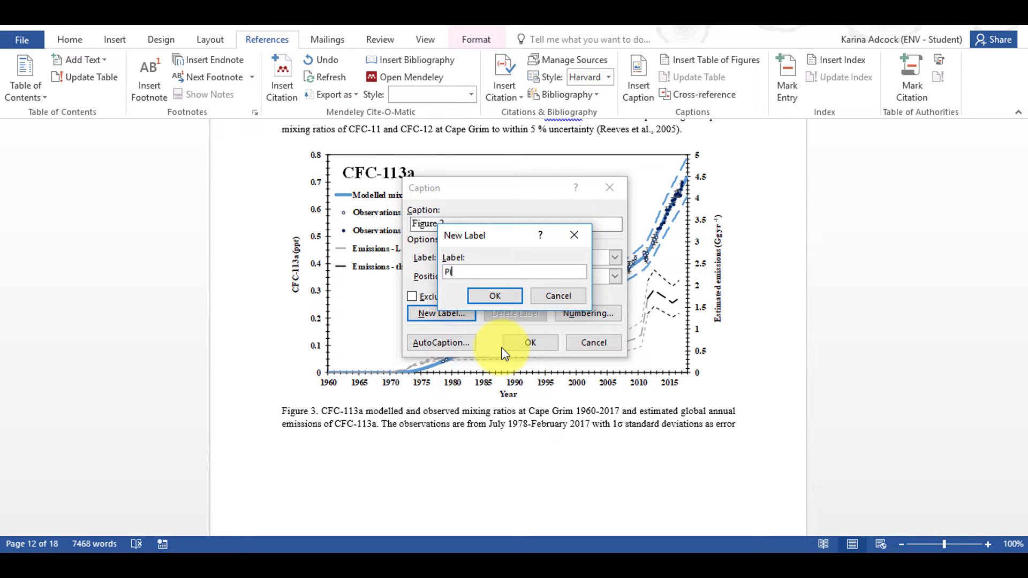
click(488, 296)
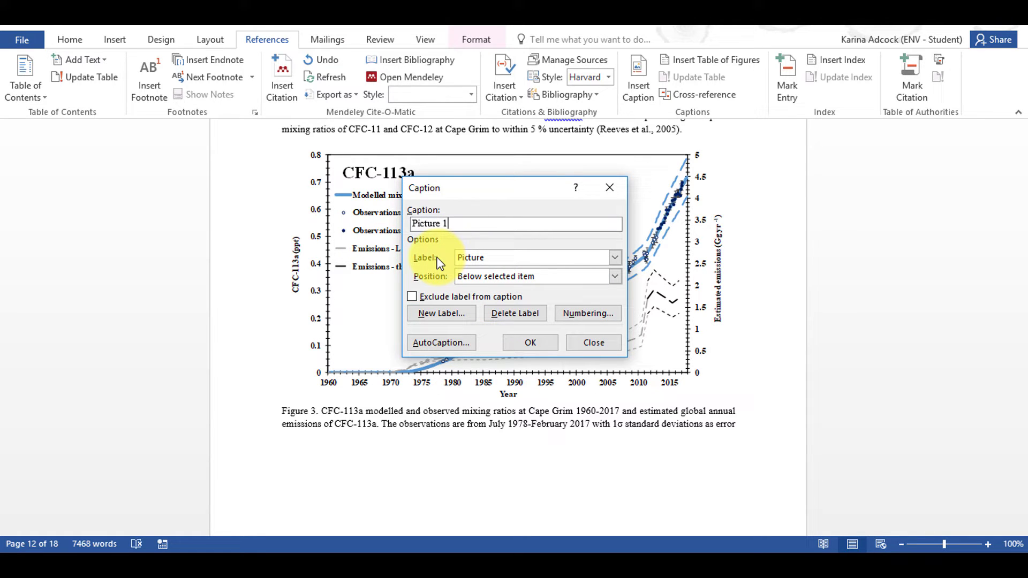
click(512, 314)
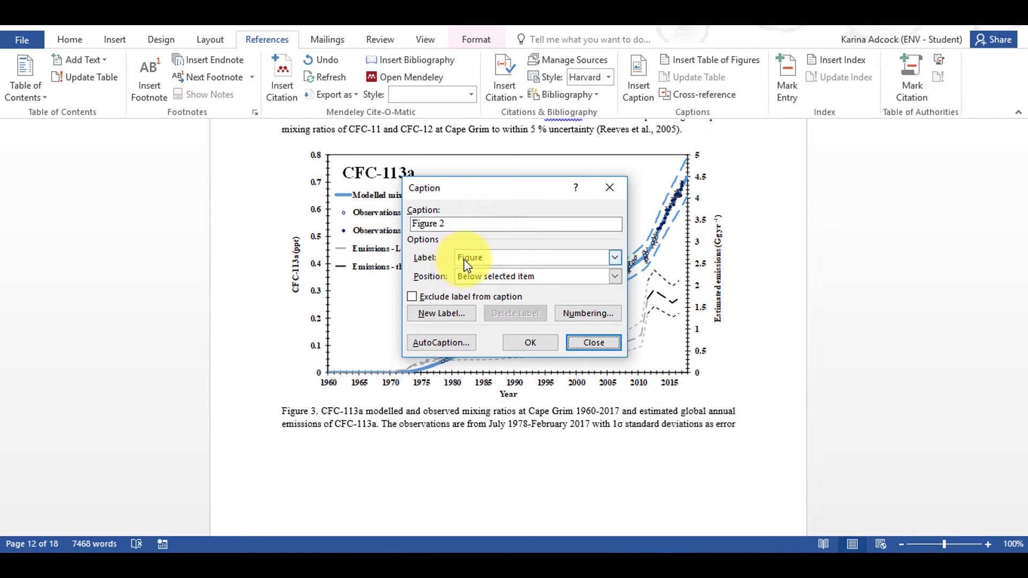
click(506, 279)
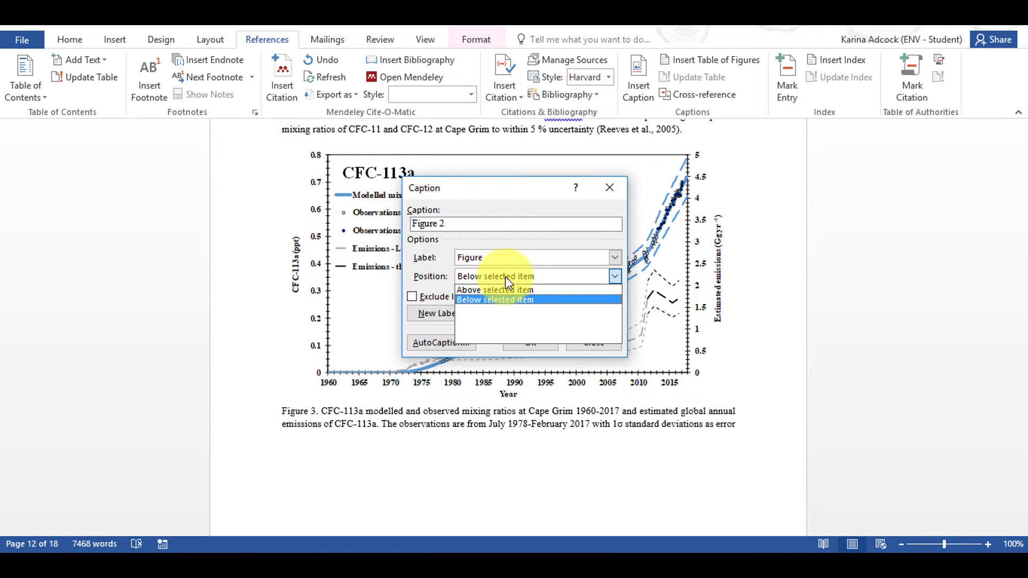
click(528, 300)
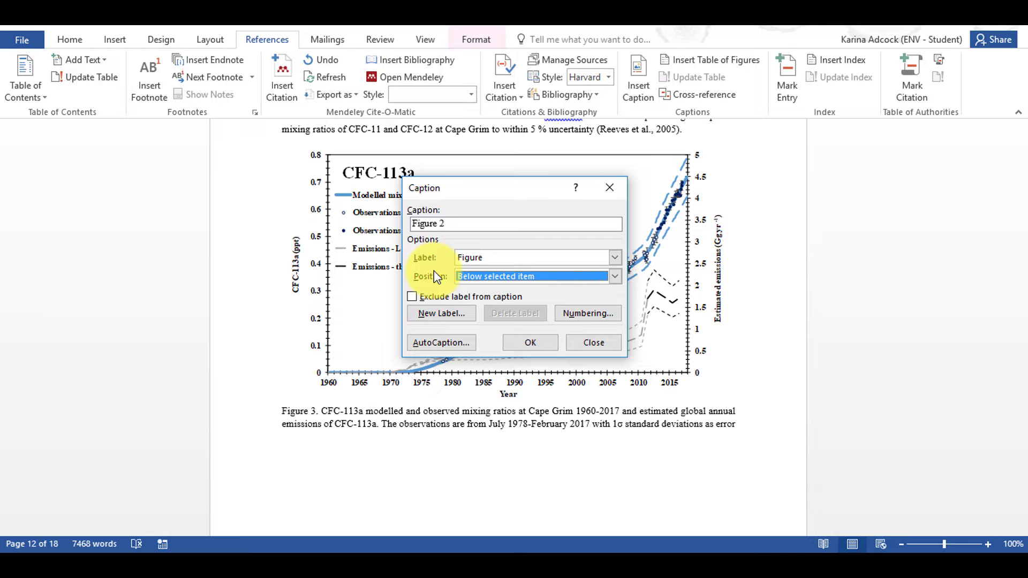
click(412, 298)
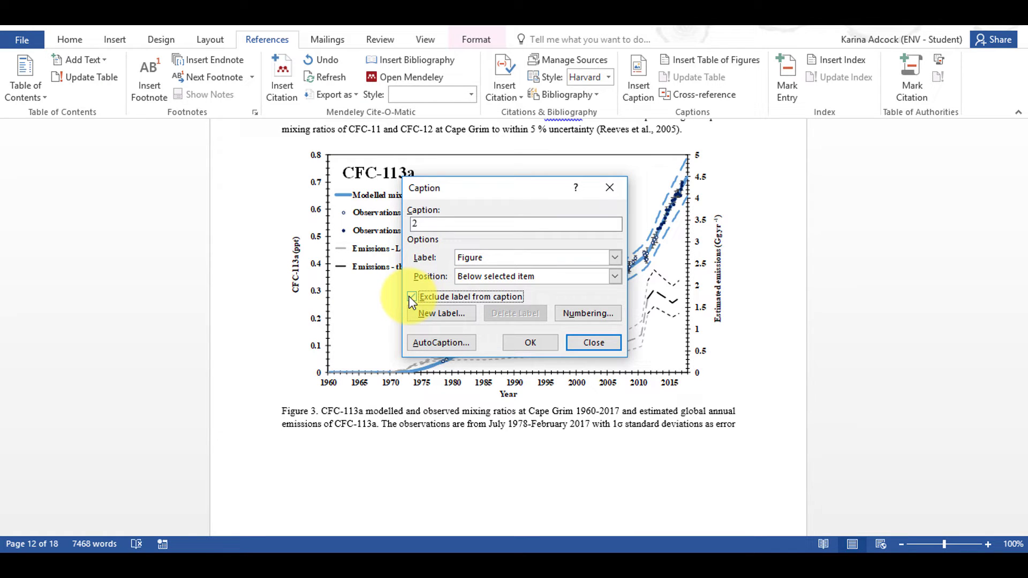
Step: Keep caption numbering as 1, 2, 3 without chapter numbers
click(581, 313)
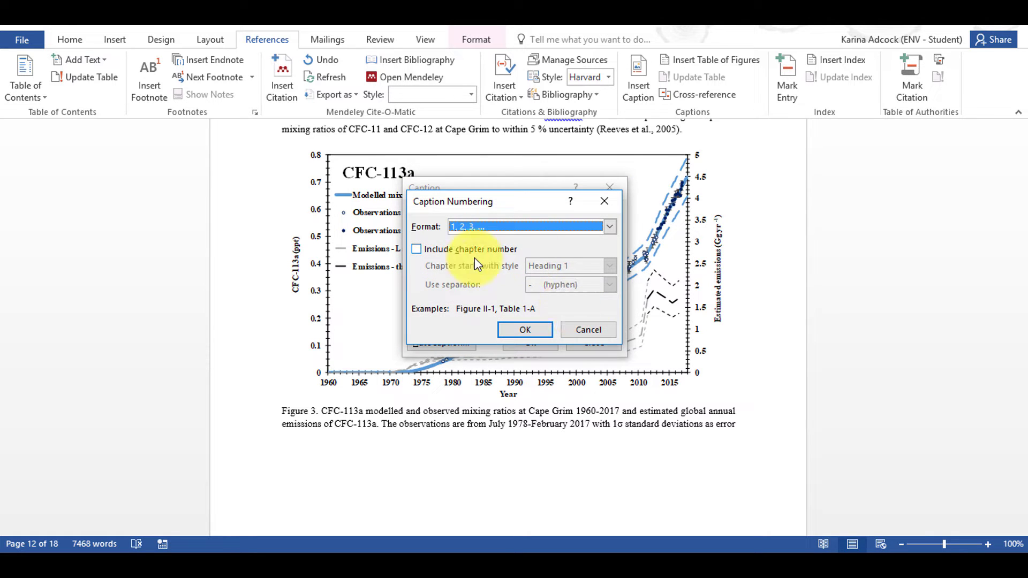
click(492, 228)
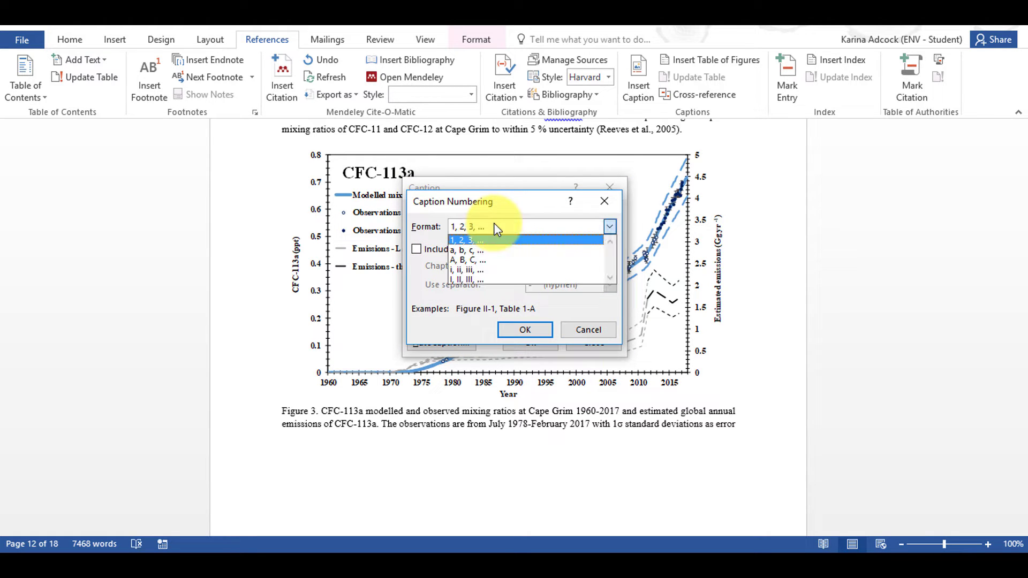
click(495, 226)
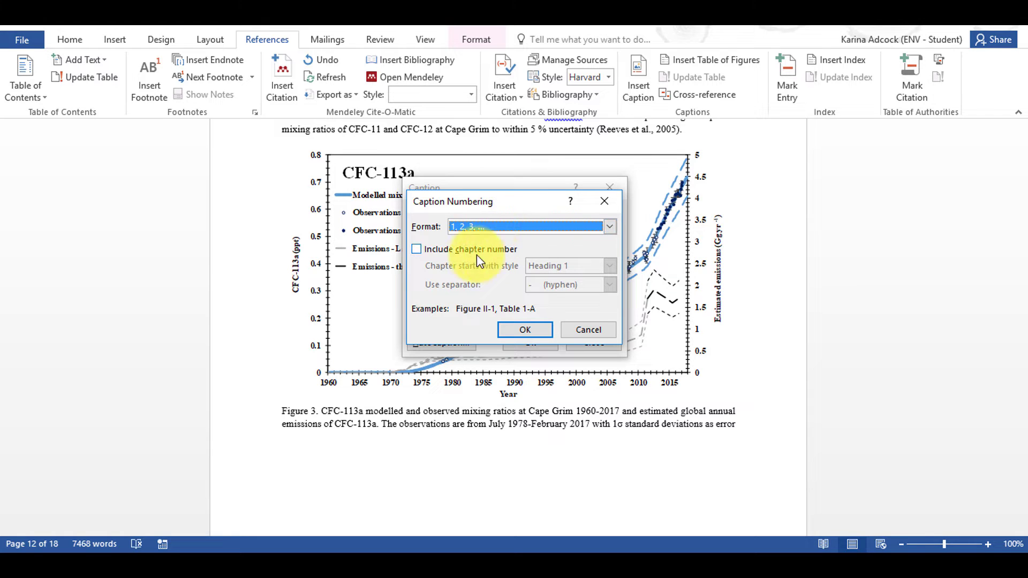
click(417, 252)
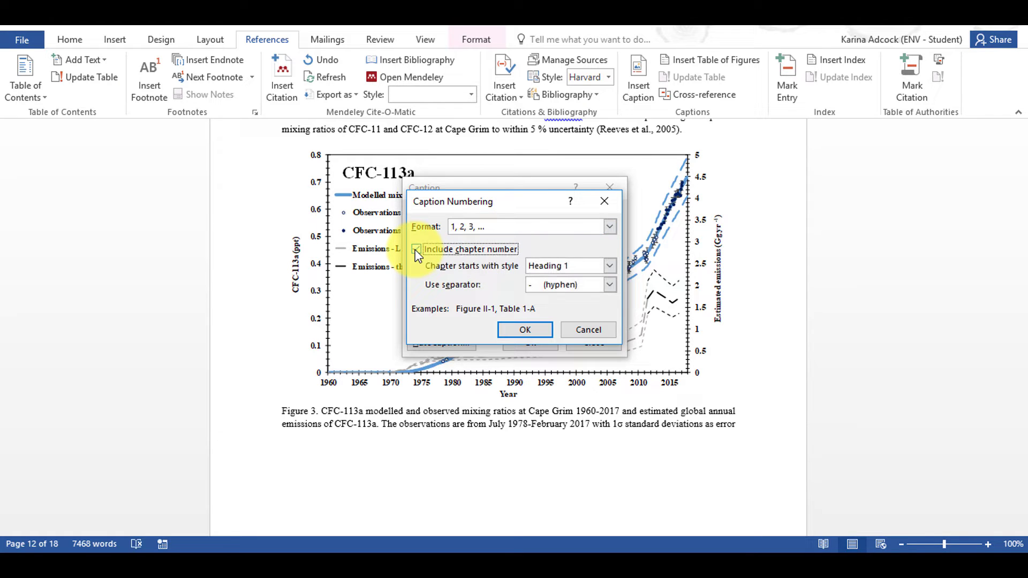
click(417, 252)
click(516, 332)
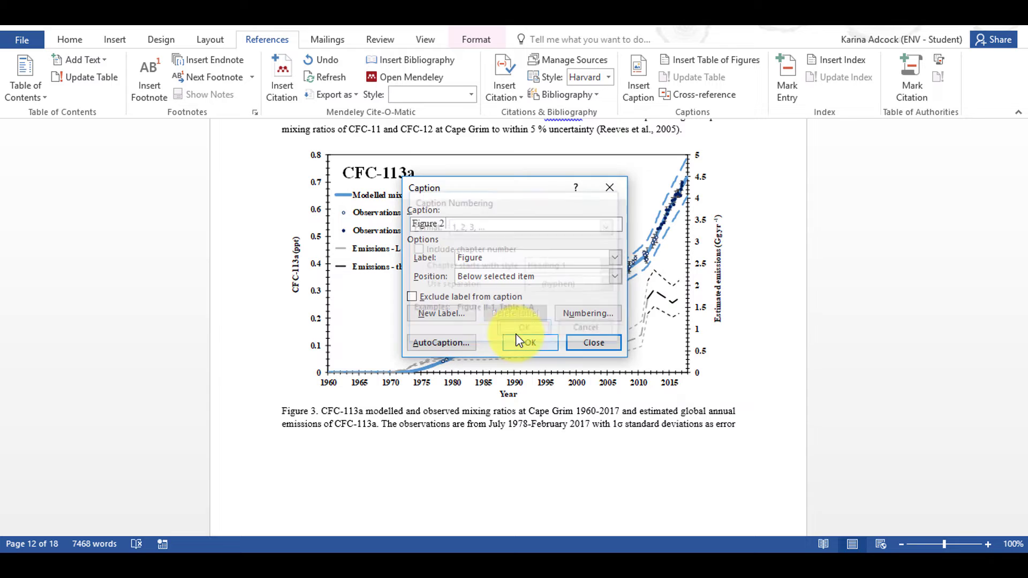
Step: Review the AutoCaption object types and cancel without enabling any
click(457, 343)
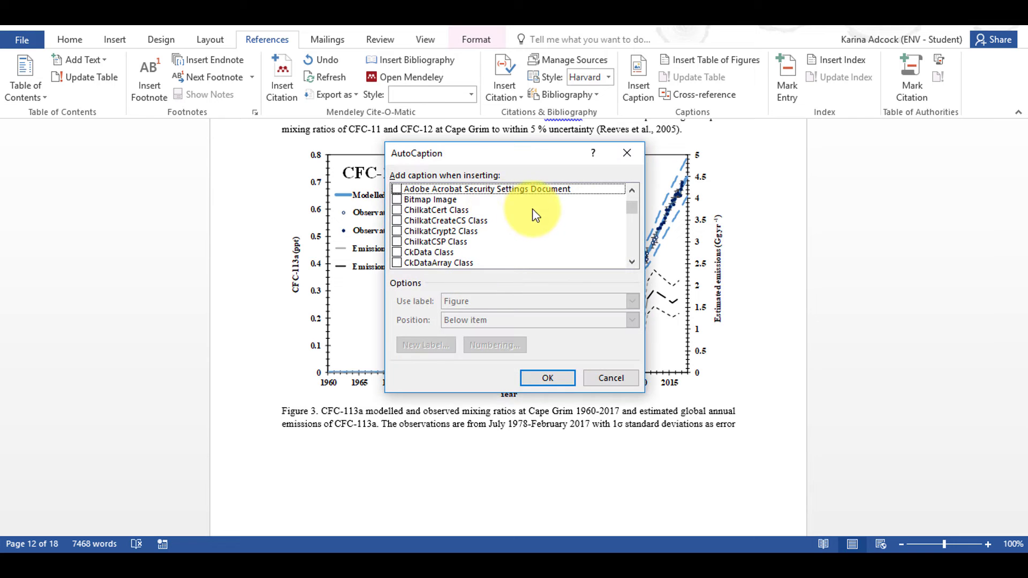
mouse_move(635, 208)
mouse_down()
mouse_move(629, 262)
mouse_move(621, 193)
mouse_up()
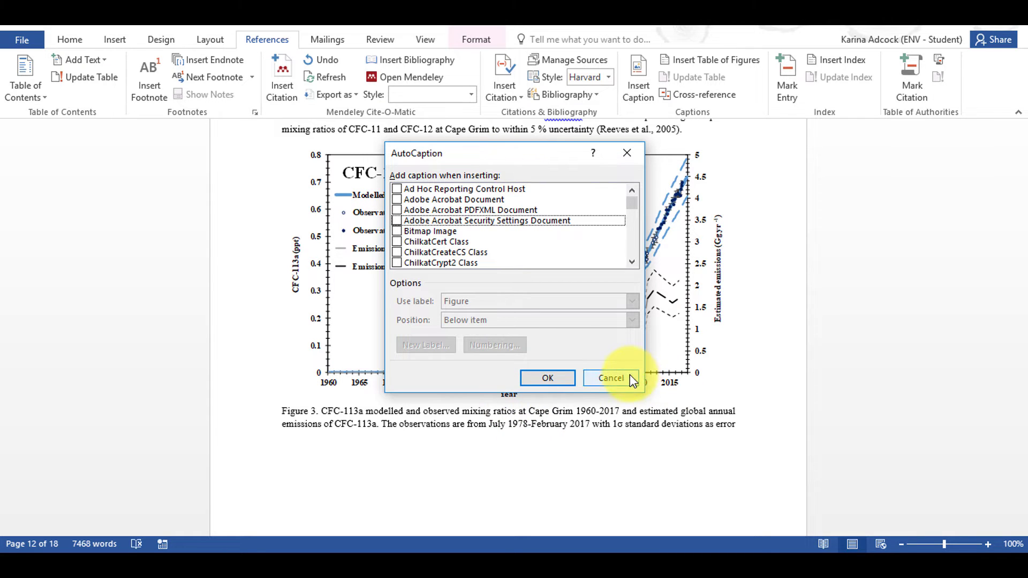
click(611, 378)
Step: Caption the CFC-113a chart as 'Figure 2.' followed by the pasted mixing-ratio description
right_click(507, 207)
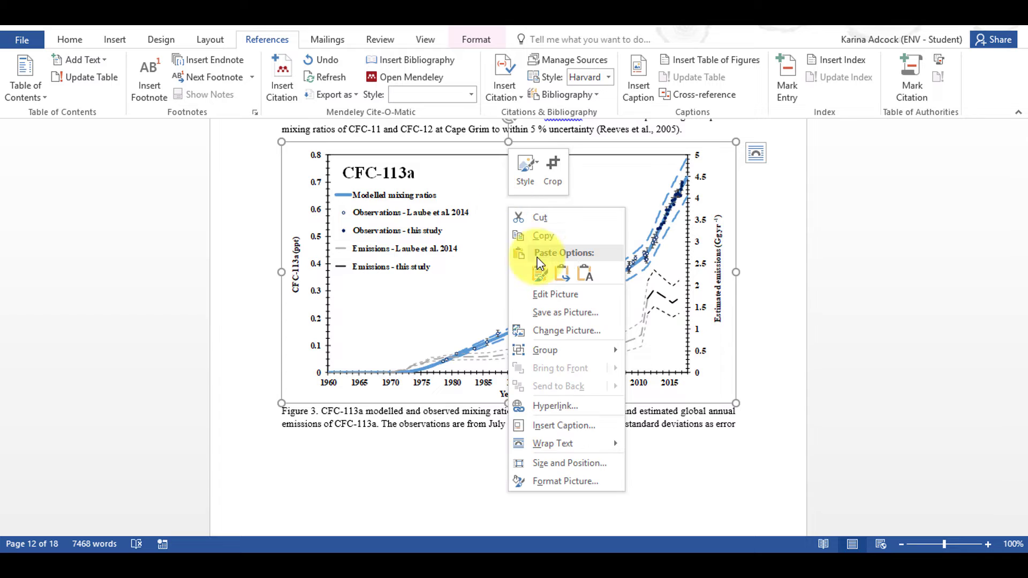
click(580, 427)
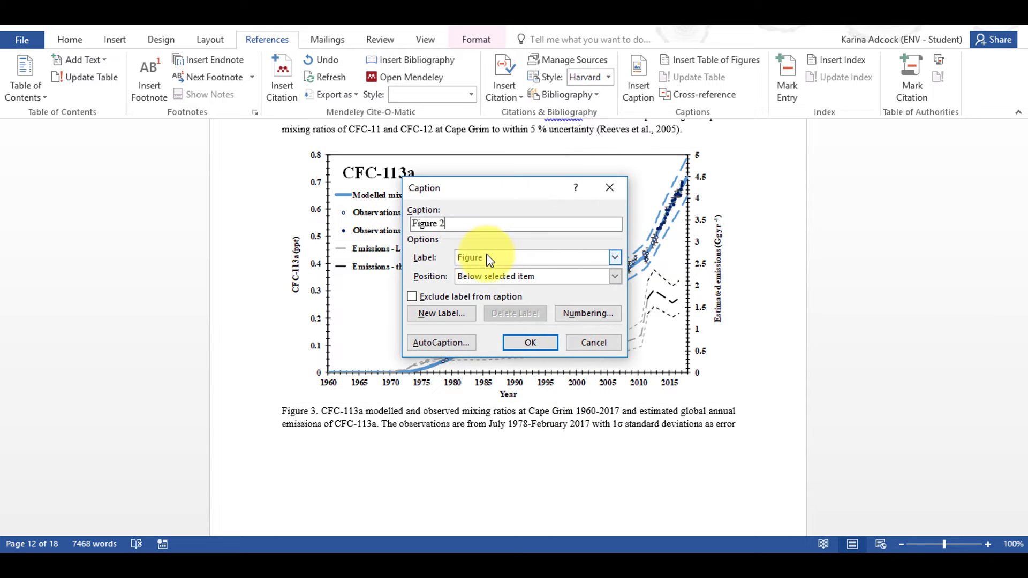
text(.)
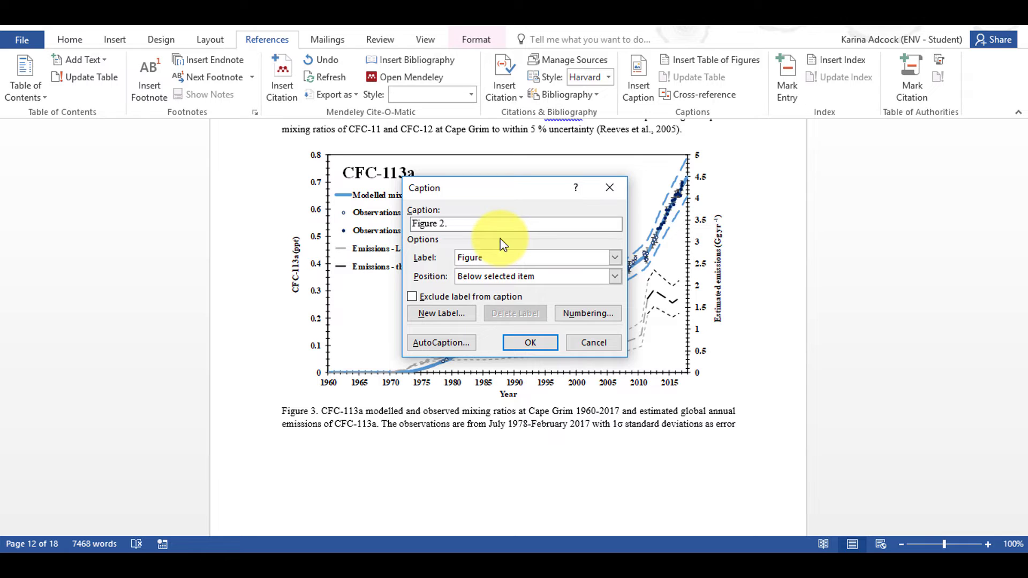
key(ctrl+v)
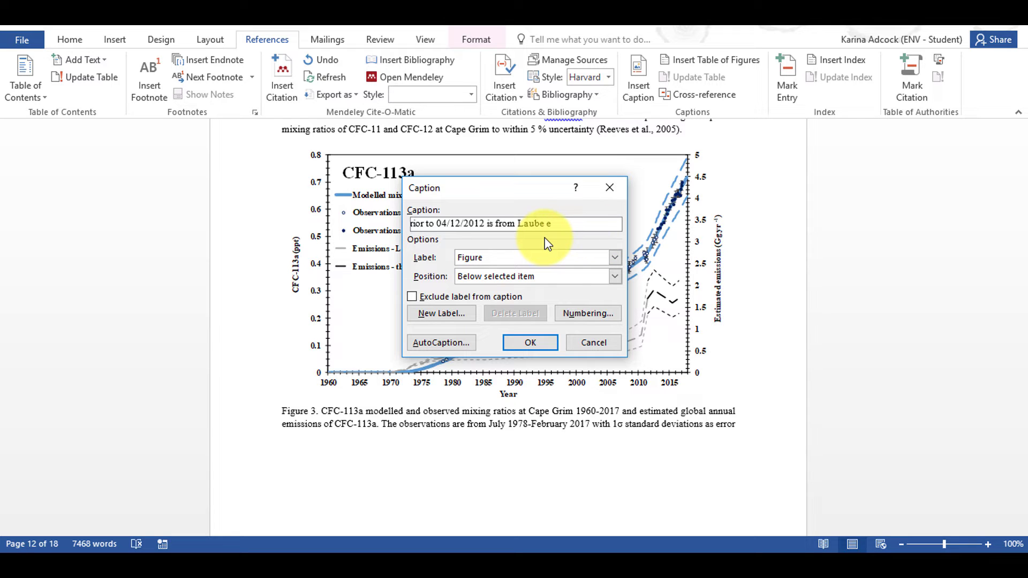
click(530, 340)
Step: Paste the rest of the Figure 3 caption as text at the end of Figure 2's caption, removing duplicate words
scroll(642, 283, down, 15)
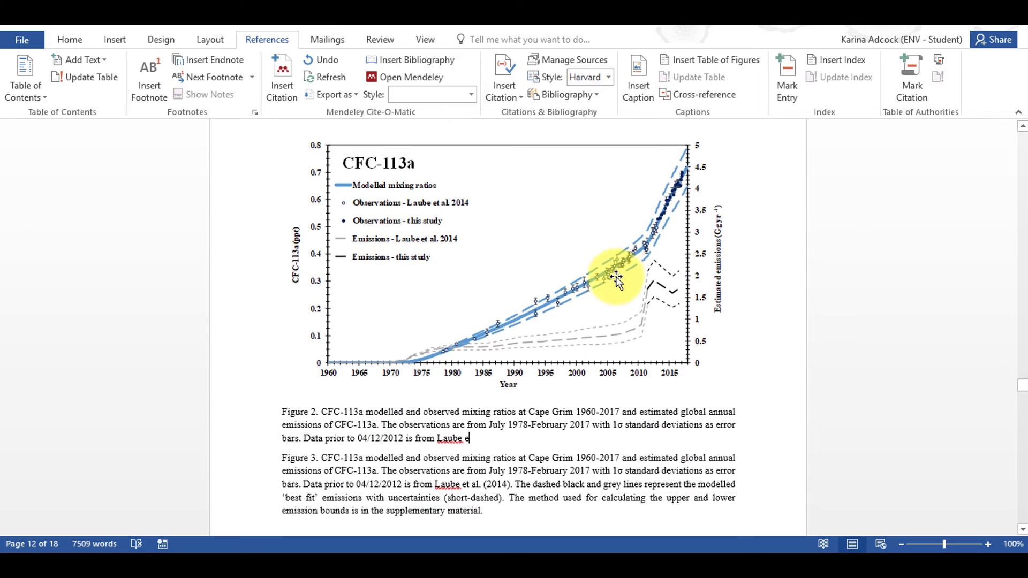
drag(485, 401, 435, 374)
key(ctrl+c)
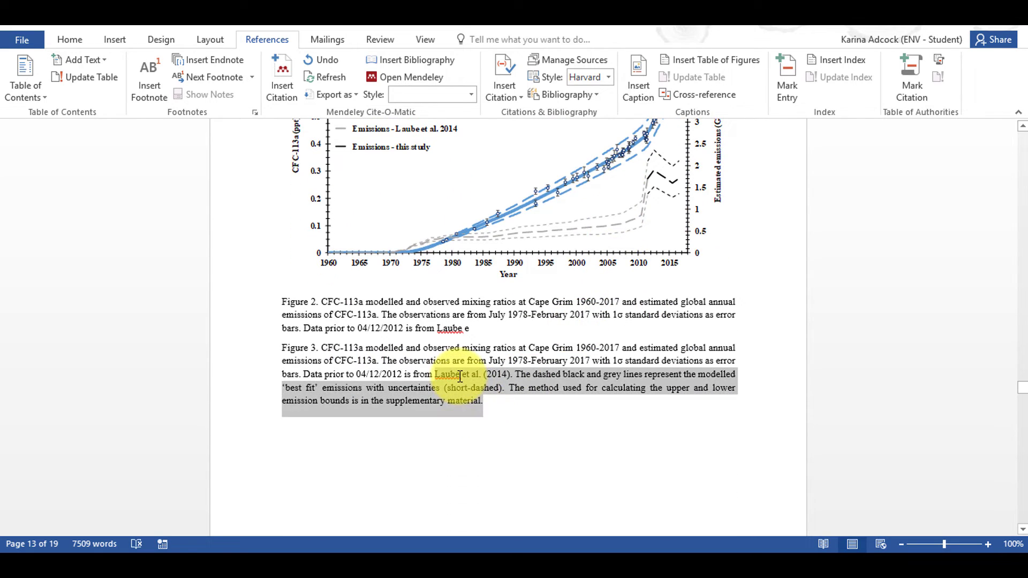
click(470, 328)
right_click(470, 329)
click(562, 405)
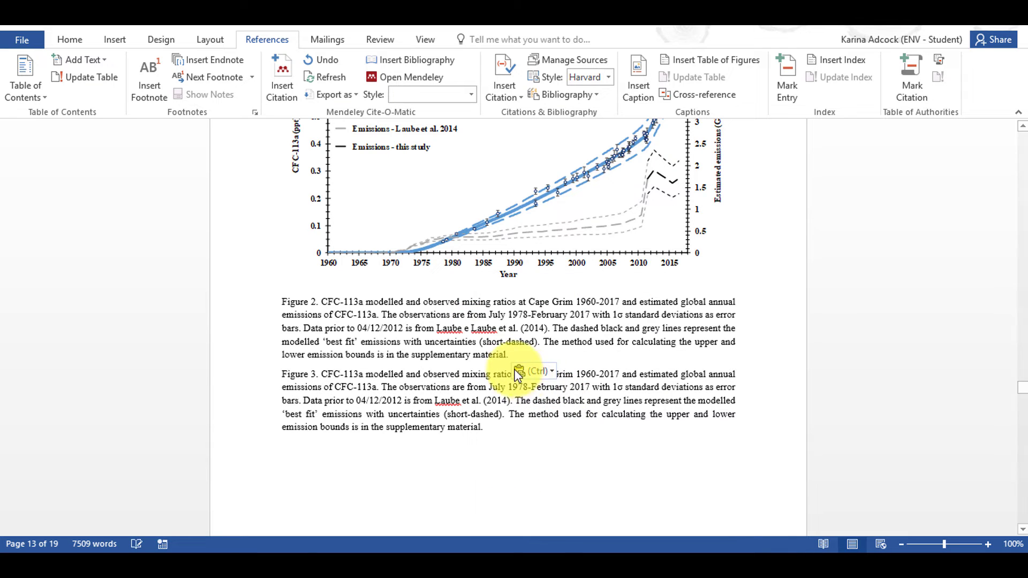
key(Delete)
key(Delete)
key(Delete)
key(Delete)
key(Delete)
key(Delete)
key(Delete)
key(Delete)
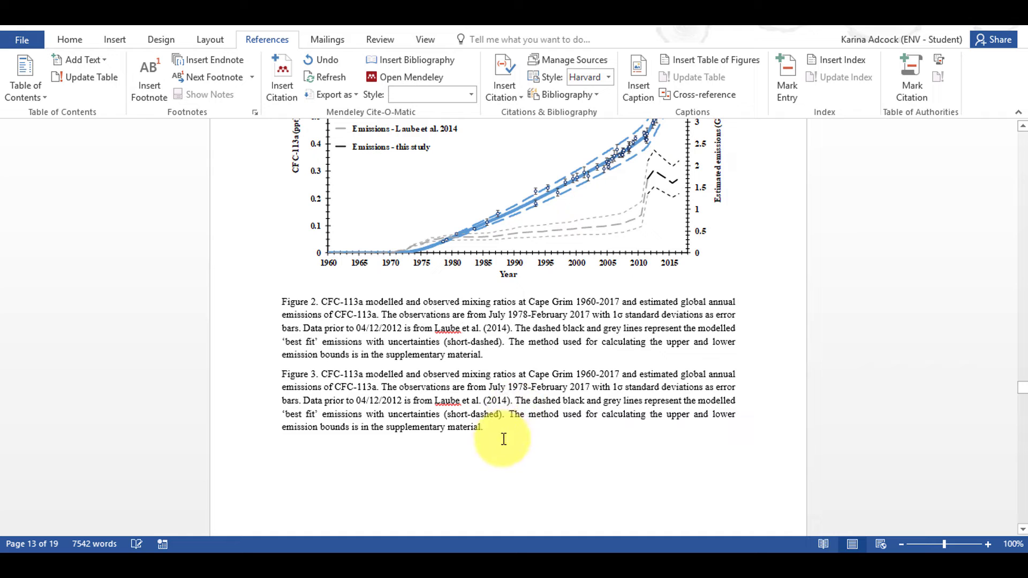
Step: Delete the old Figure 3 caption
drag(489, 435, 290, 377)
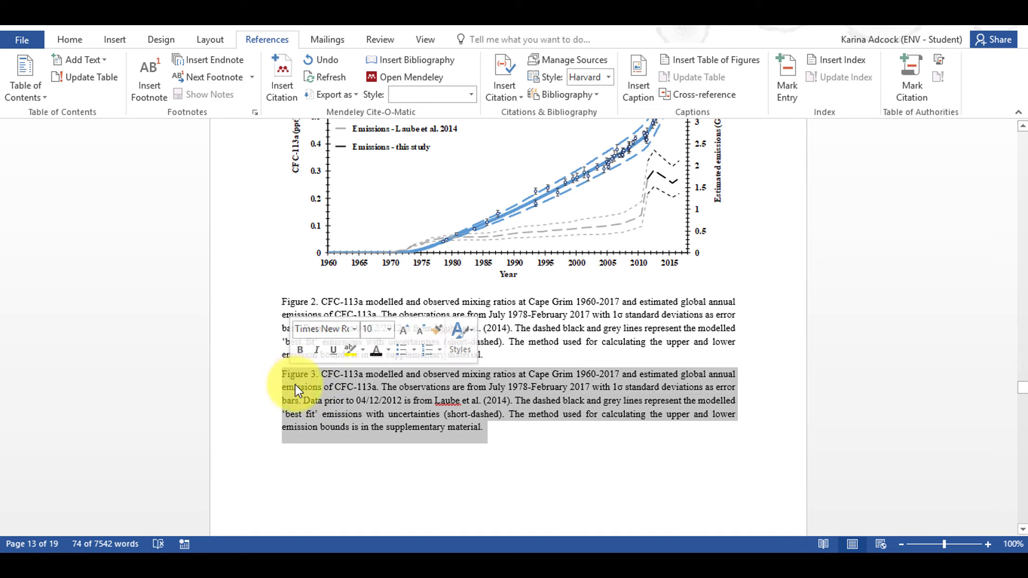
key(Delete)
scroll(294, 383, down, 5)
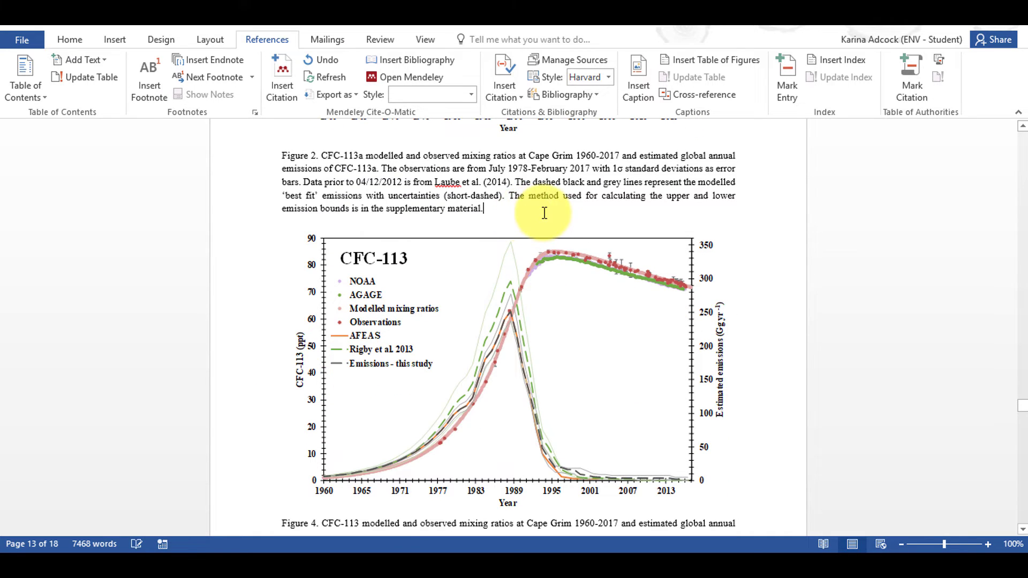
scroll(535, 289, up, 3)
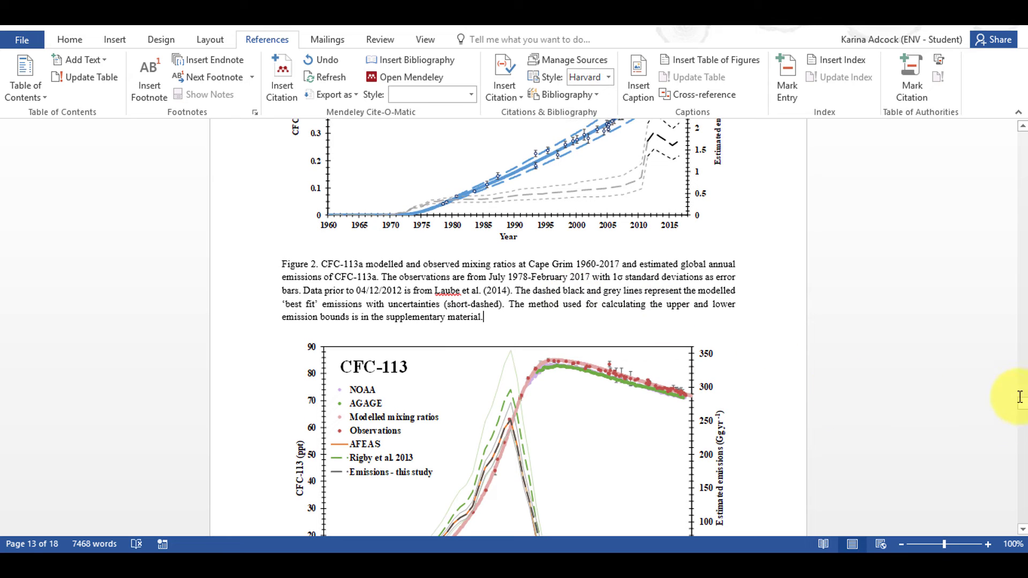
drag(1023, 403, 1021, 139)
scroll(694, 258, down, 5)
scroll(694, 258, down, 1)
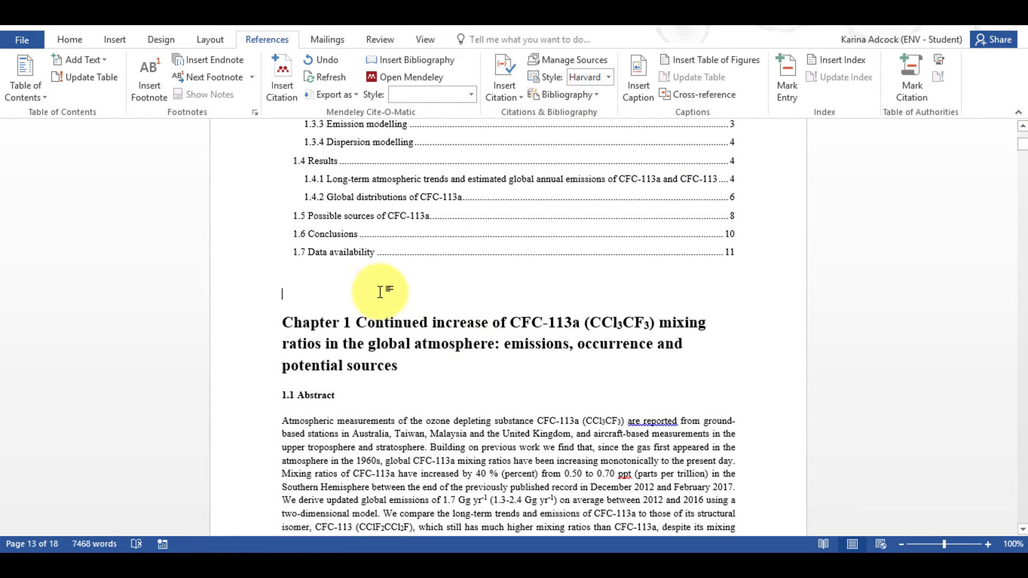
Step: Add a bold 'Table of Figures' heading below the contents list, followed by an empty line
click(380, 292)
scroll(482, 287, up, 2)
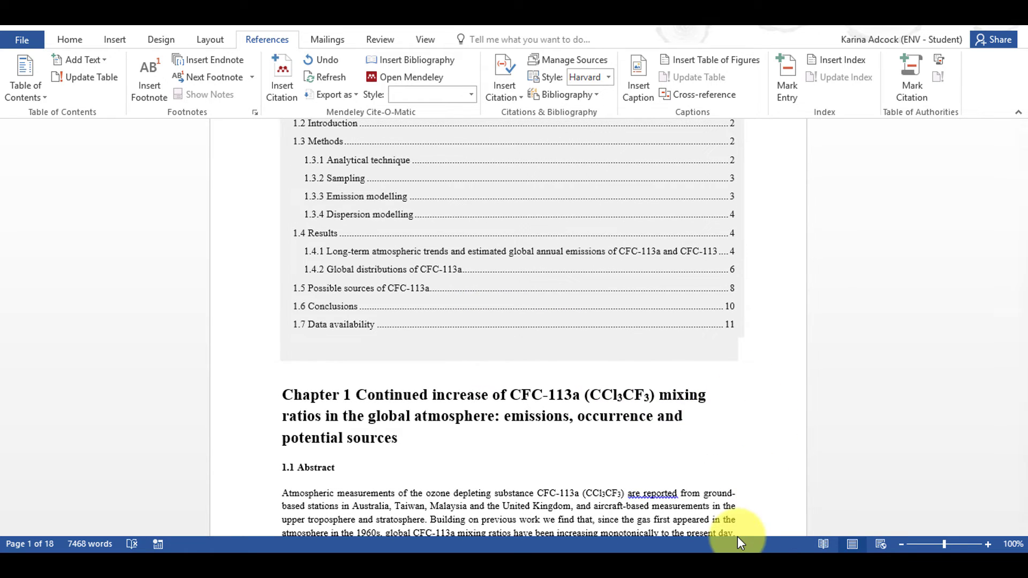
text(able of Figures)
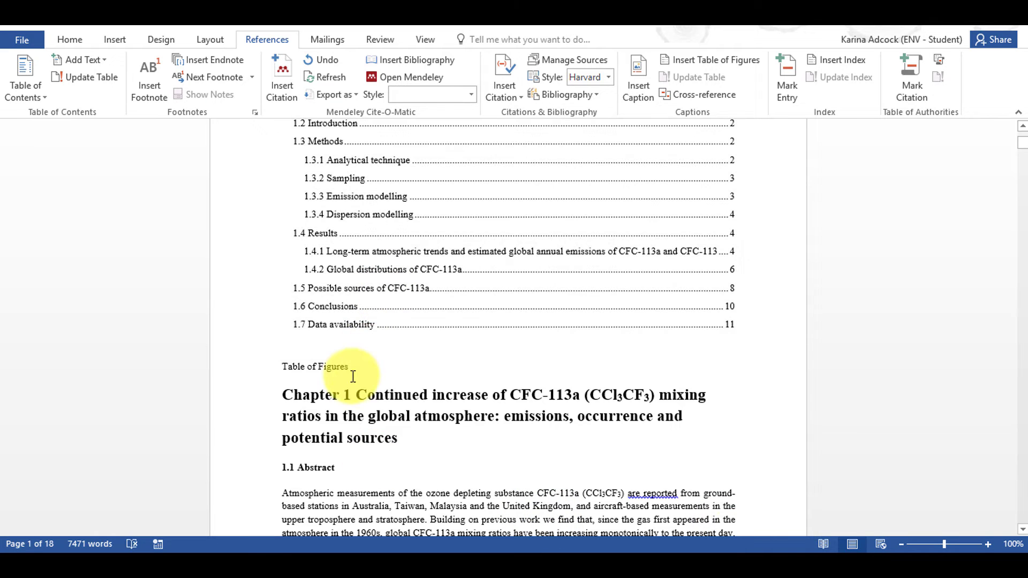
click(260, 373)
click(74, 40)
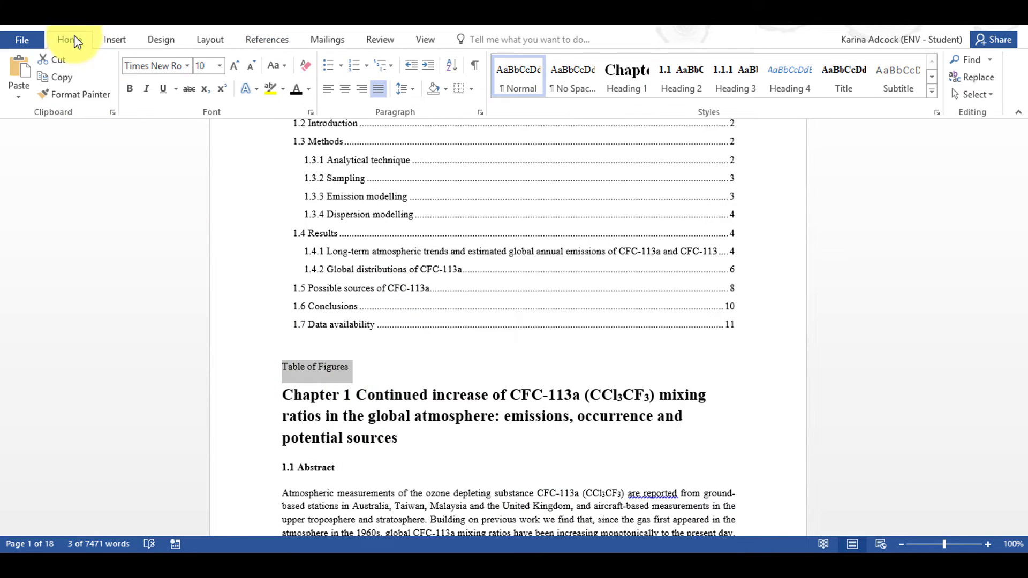
click(366, 368)
key(Return)
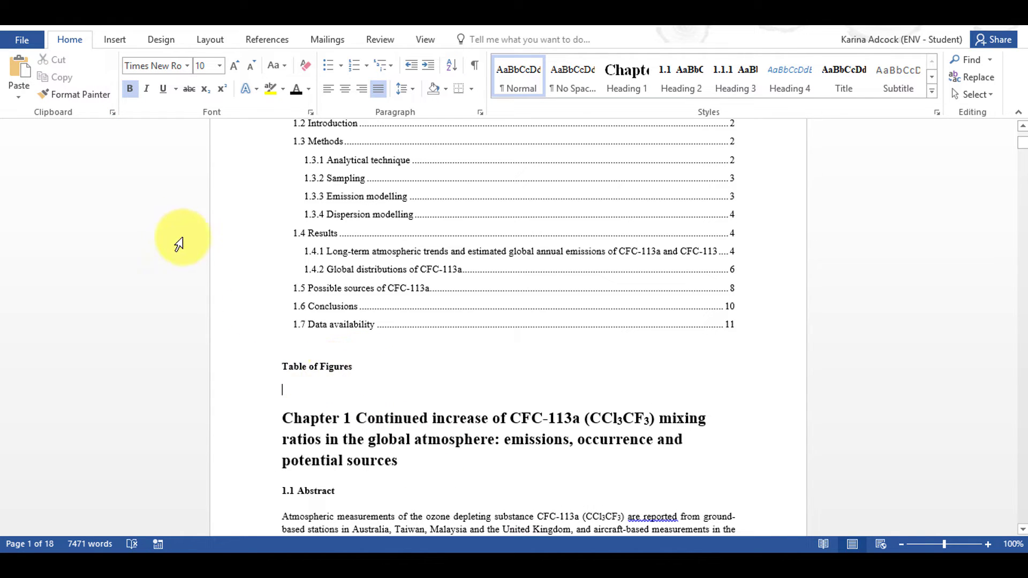
Step: Open the Table of Figures settings, keeping page numbers shown and right-aligned with dotted leaders
click(273, 41)
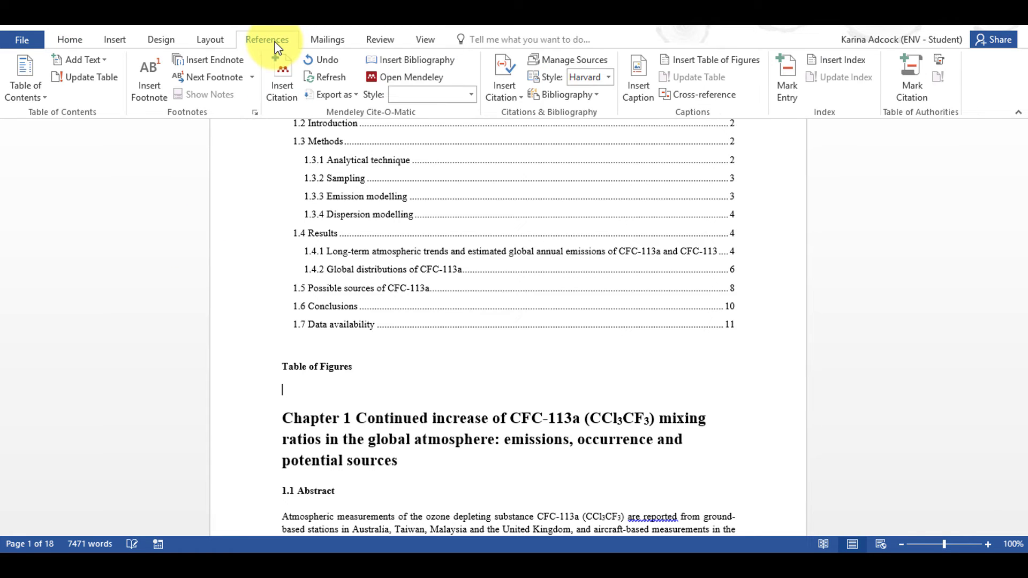
click(724, 65)
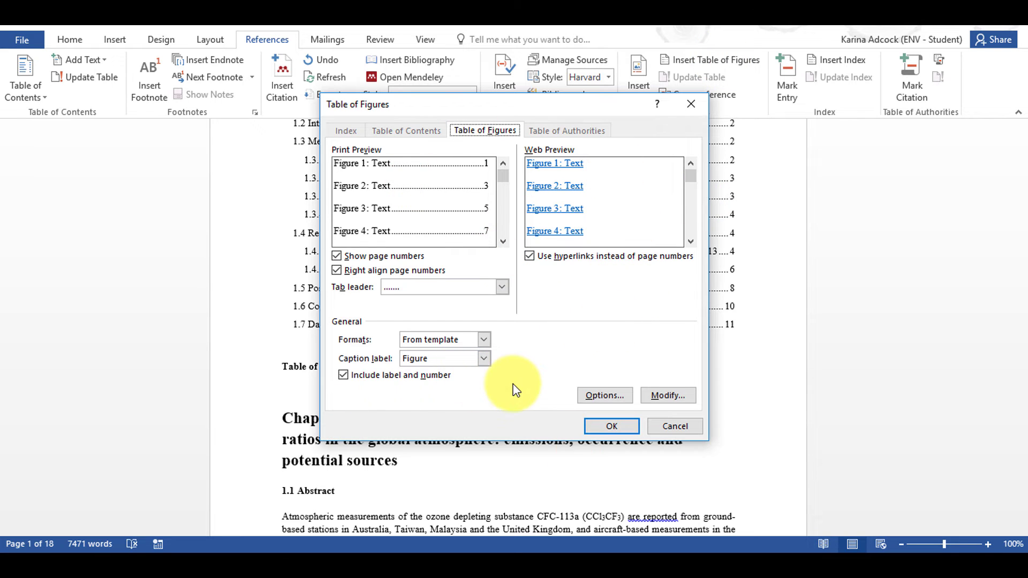
click(337, 256)
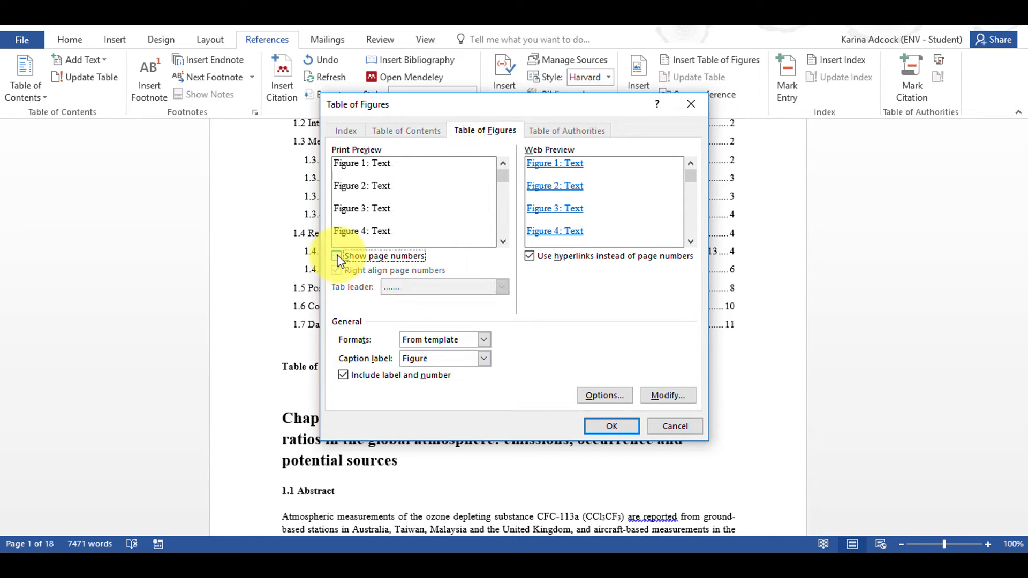
click(337, 257)
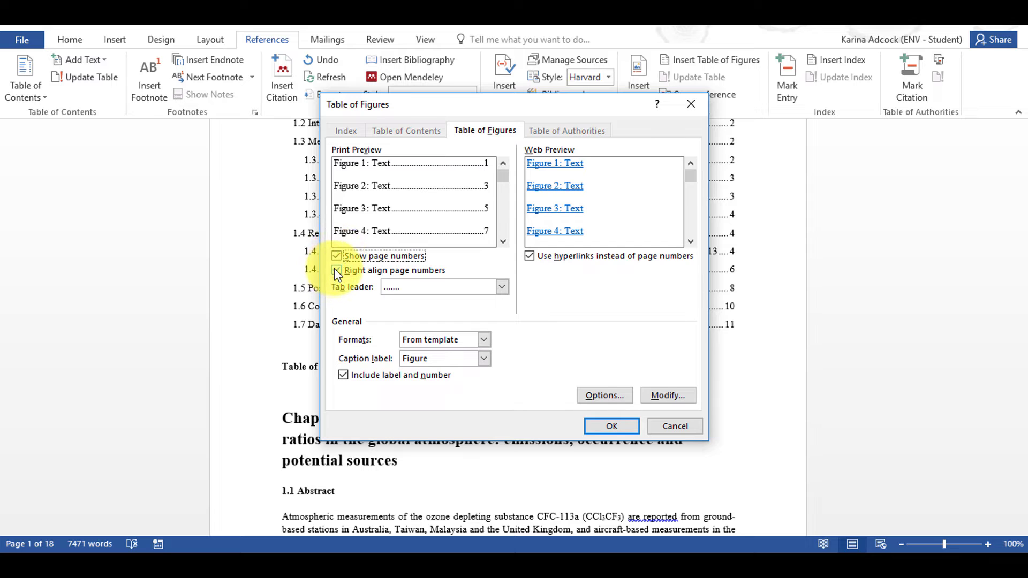
click(336, 271)
click(337, 271)
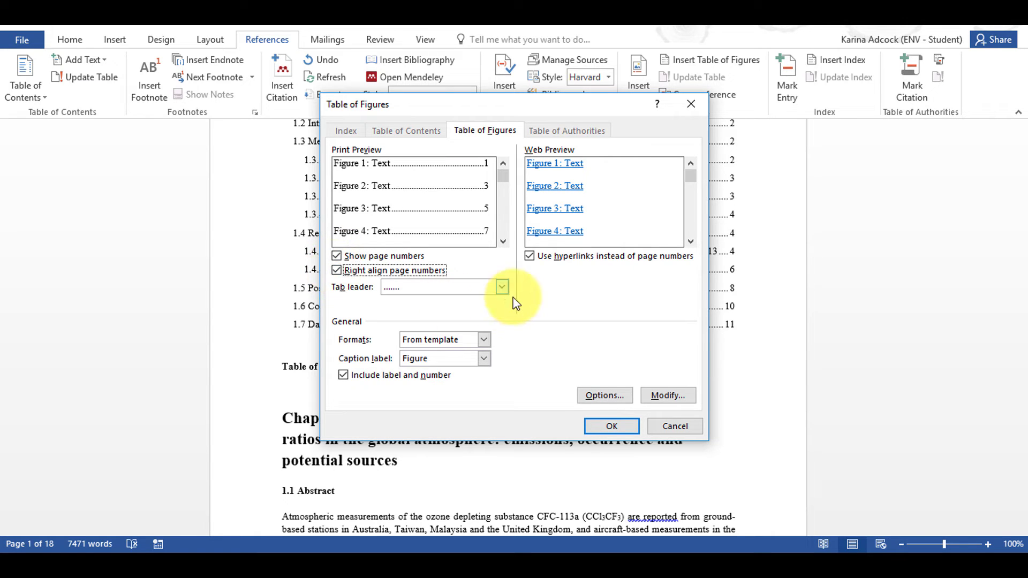
click(493, 294)
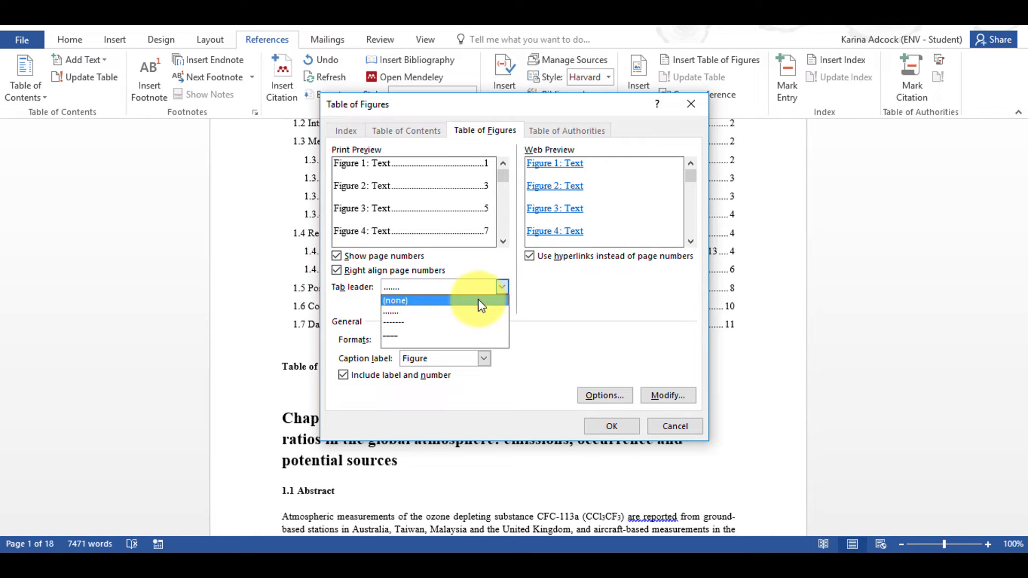
click(478, 301)
click(464, 286)
click(451, 313)
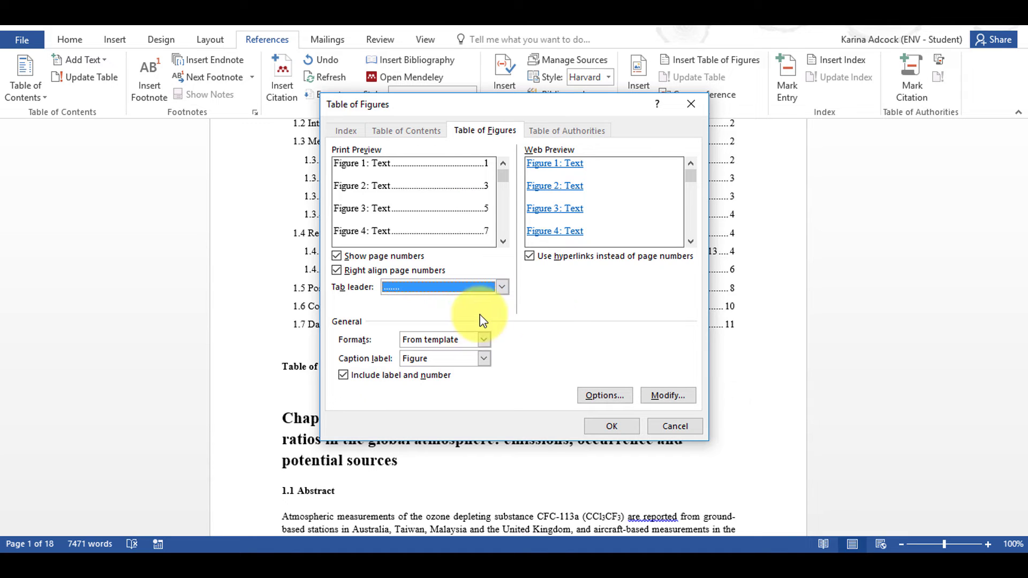
Step: Keep the From template format, the Figure caption label, and the included label and number
click(484, 341)
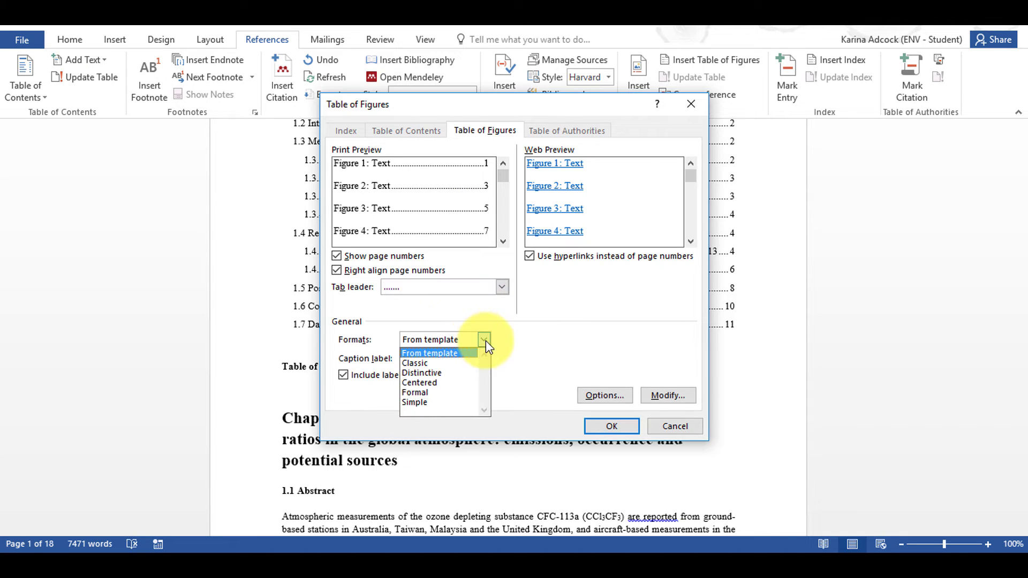
click(454, 379)
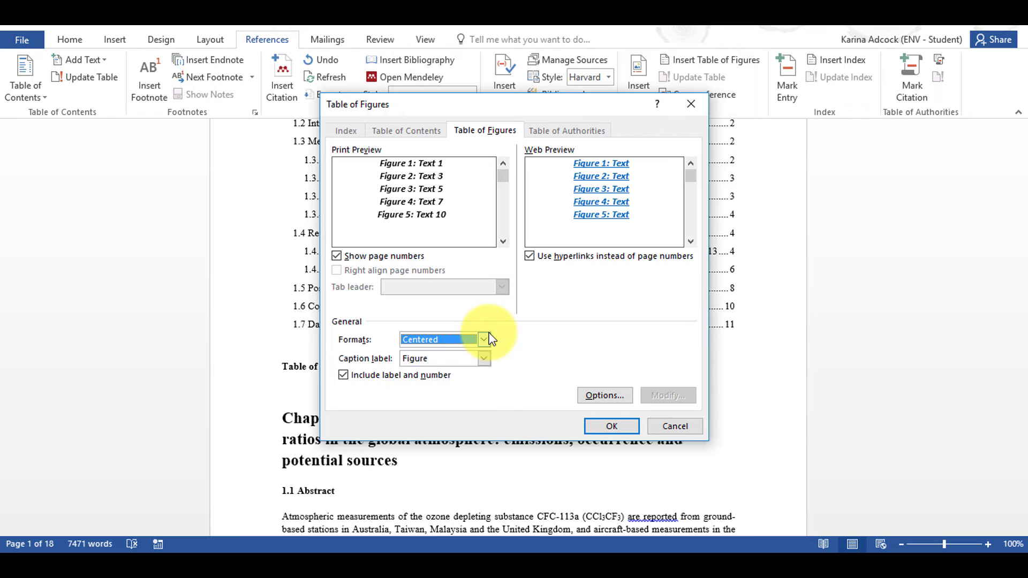
click(484, 339)
click(474, 350)
click(437, 359)
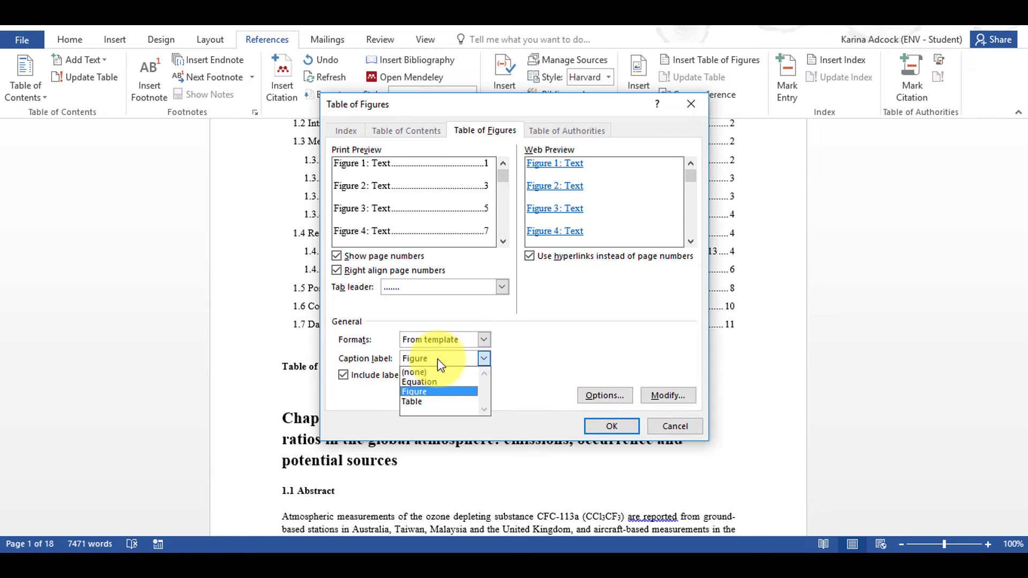
click(438, 359)
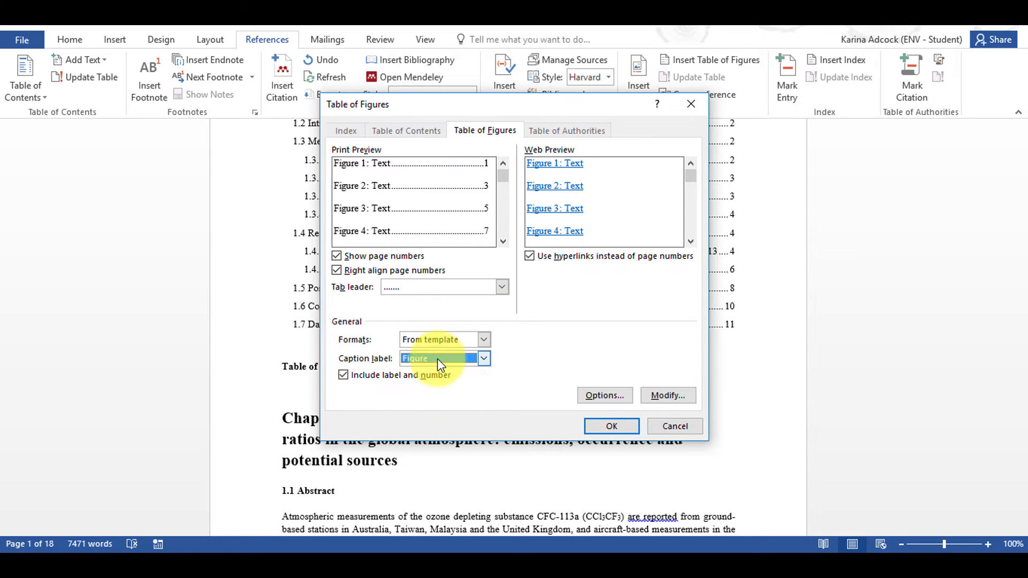
click(343, 375)
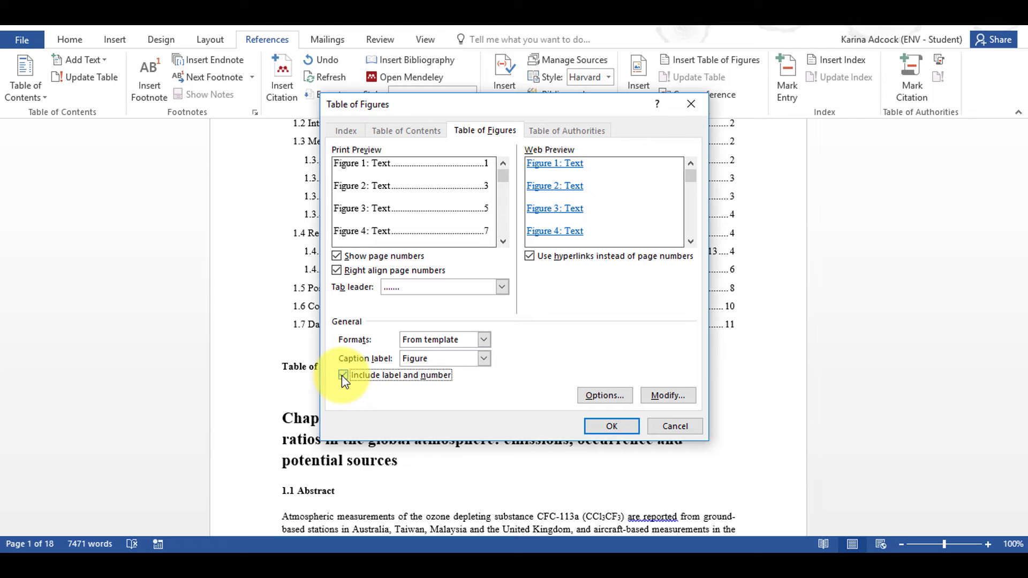
click(342, 375)
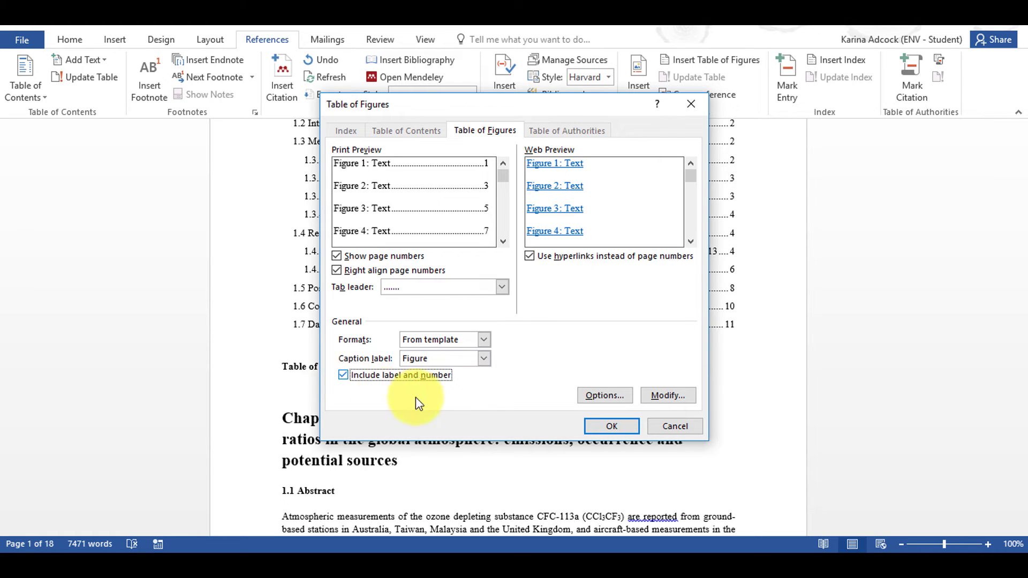
Step: Modify the Table of Figures style to add 6 pt spacing after each entry
click(667, 397)
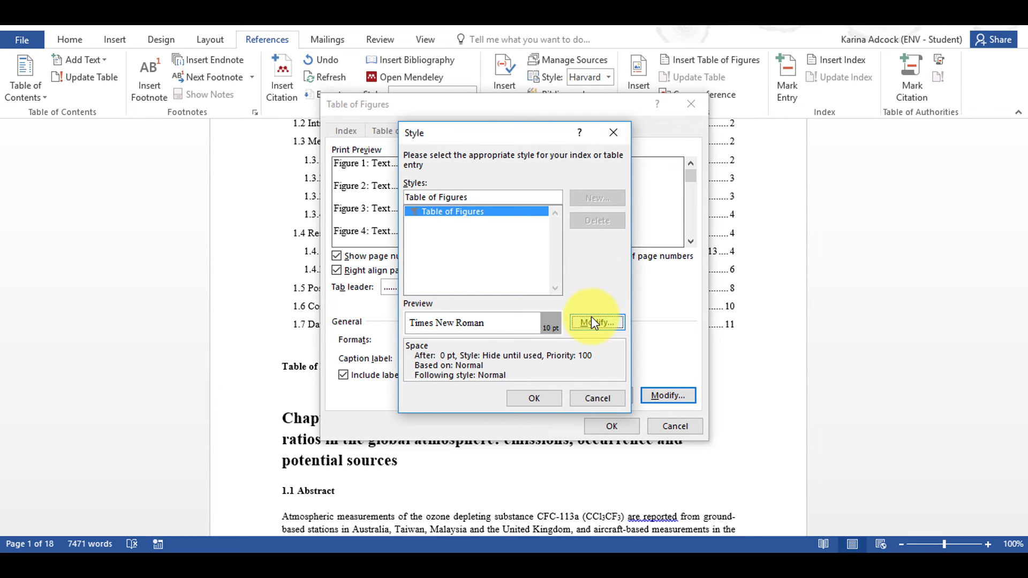
click(593, 323)
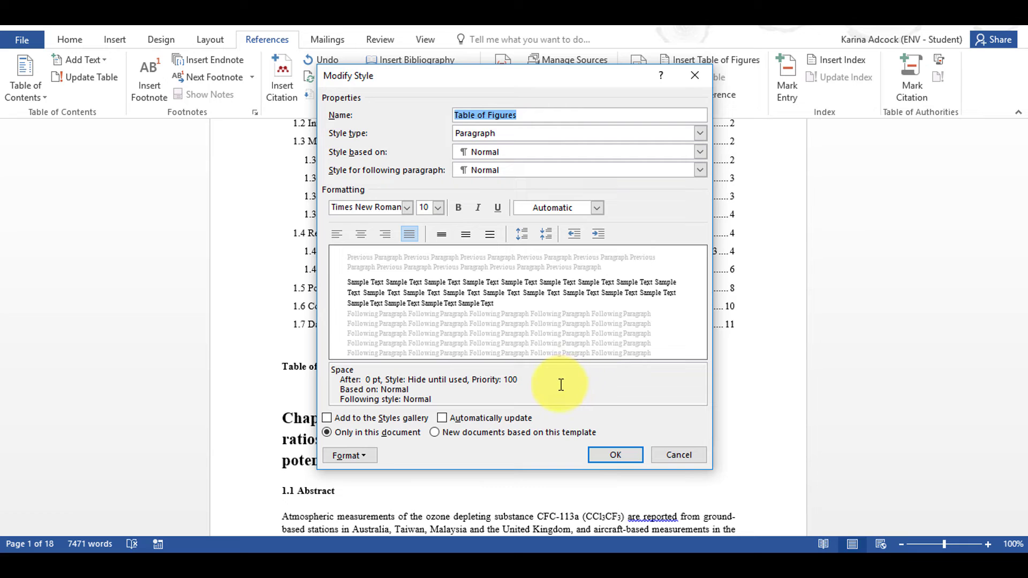
click(365, 455)
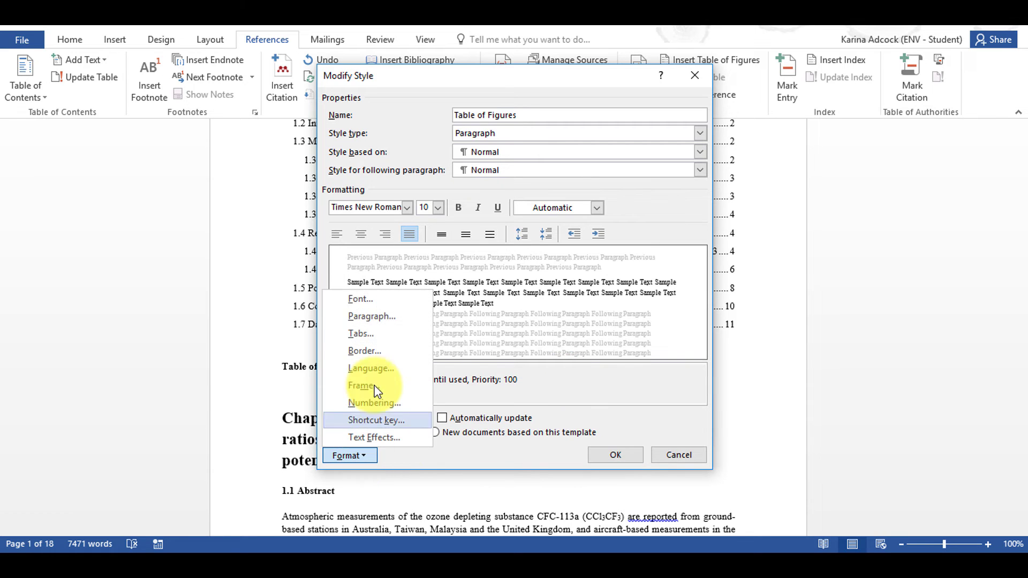
click(383, 320)
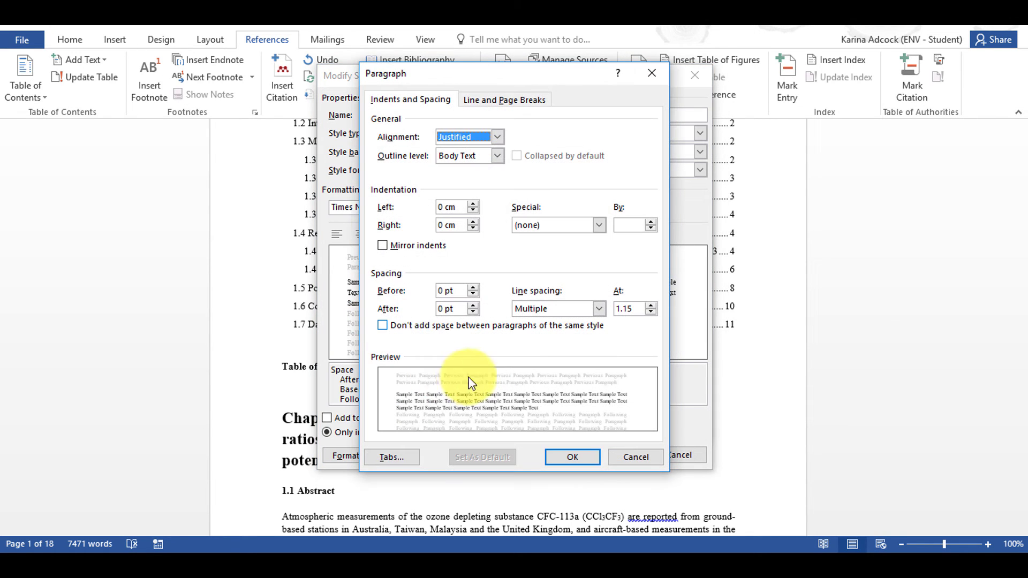
click(473, 305)
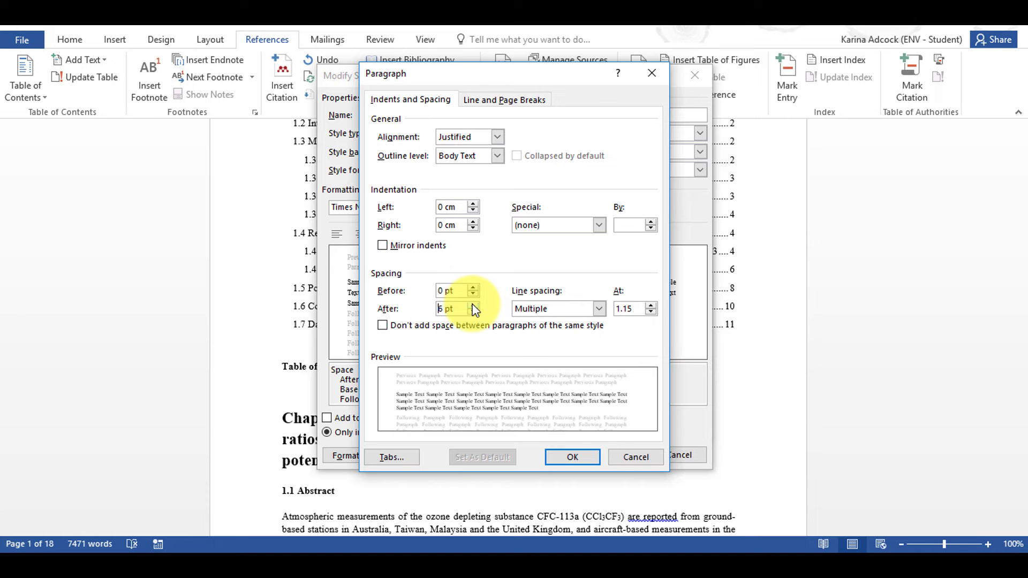
click(561, 456)
click(615, 455)
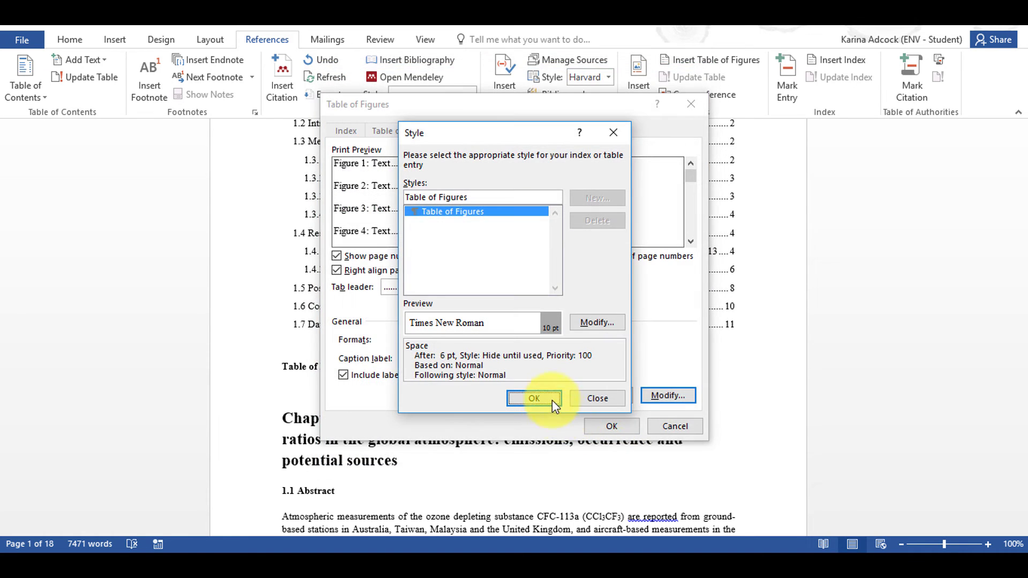
click(536, 399)
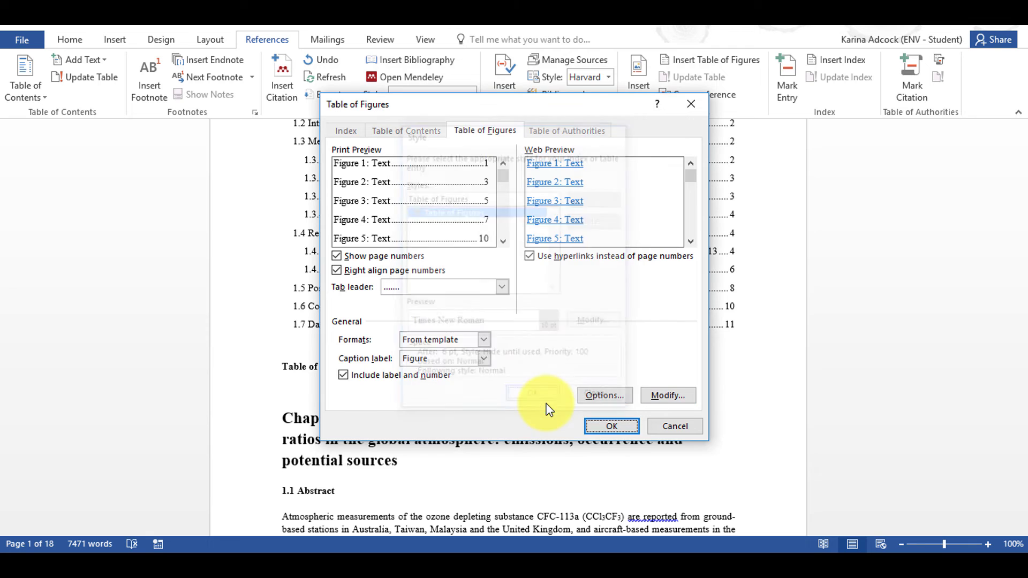
Step: Insert the Table of Figures and scroll down to the Figure 1 map page
click(593, 422)
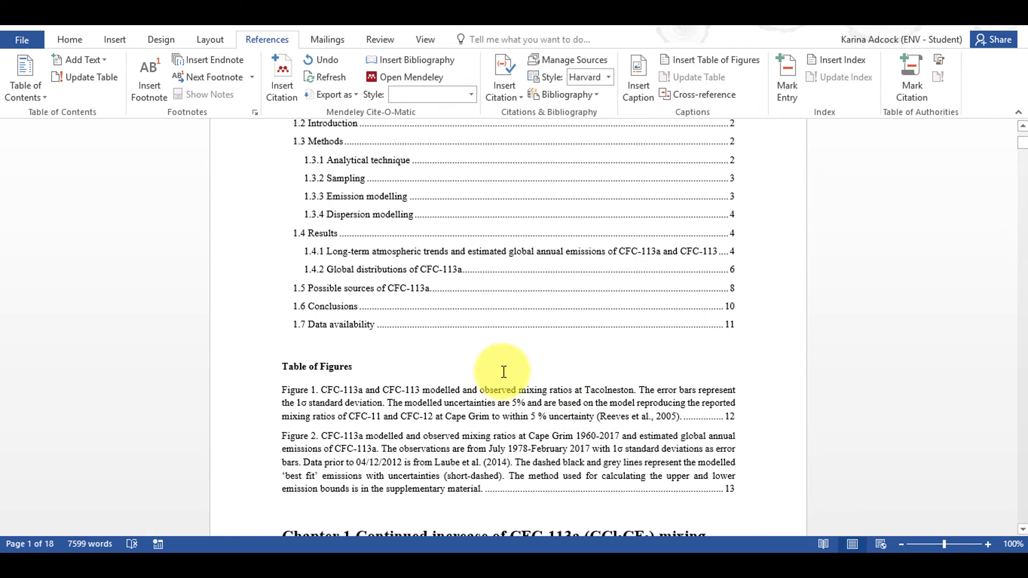
scroll(504, 372, down, 2)
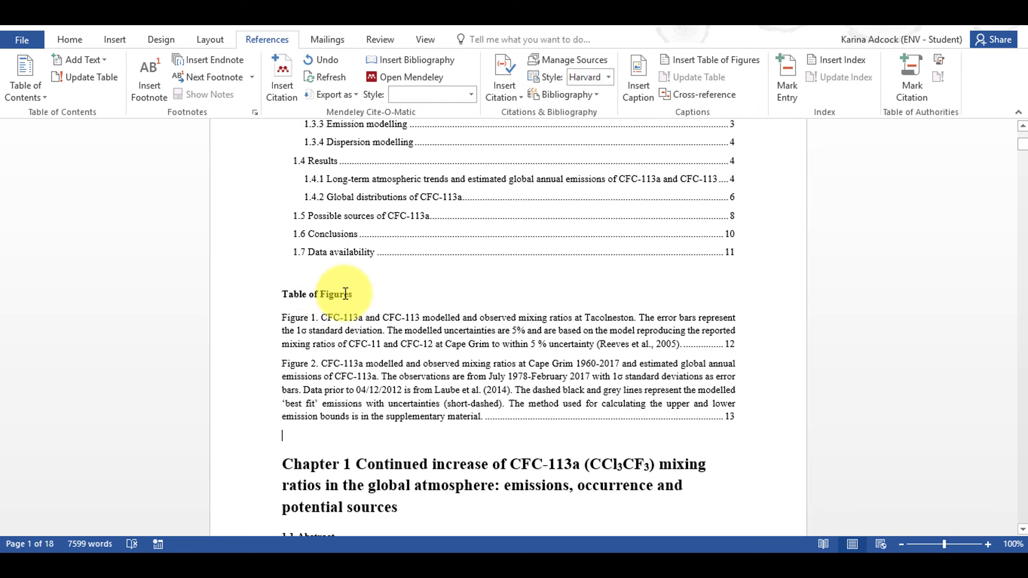
scroll(447, 321, down, 1)
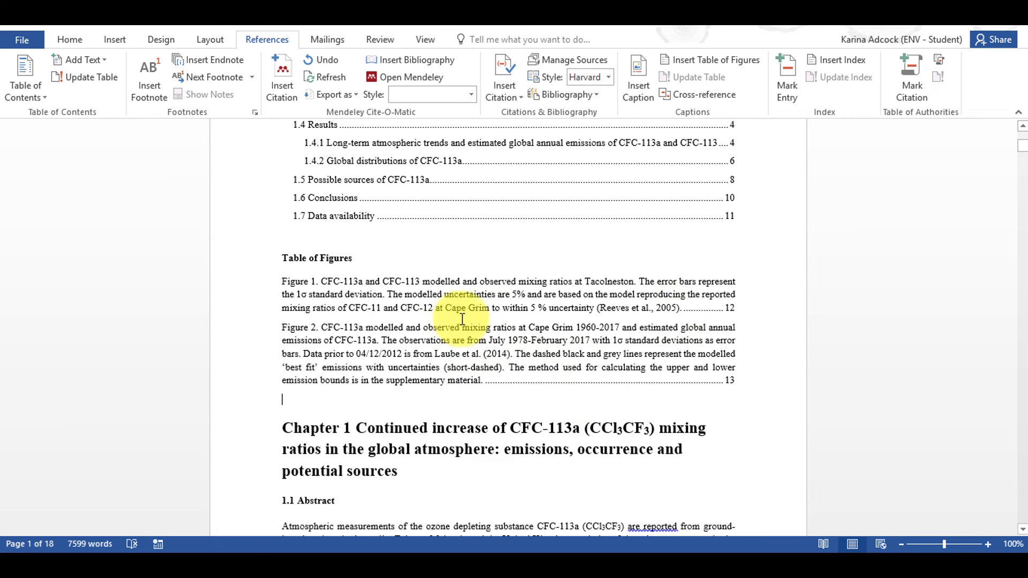
drag(1023, 168, 1009, 370)
Step: Caption the map as 'Figure 1. ' followed by the copied sampling-locations text
scroll(721, 355, up, 3)
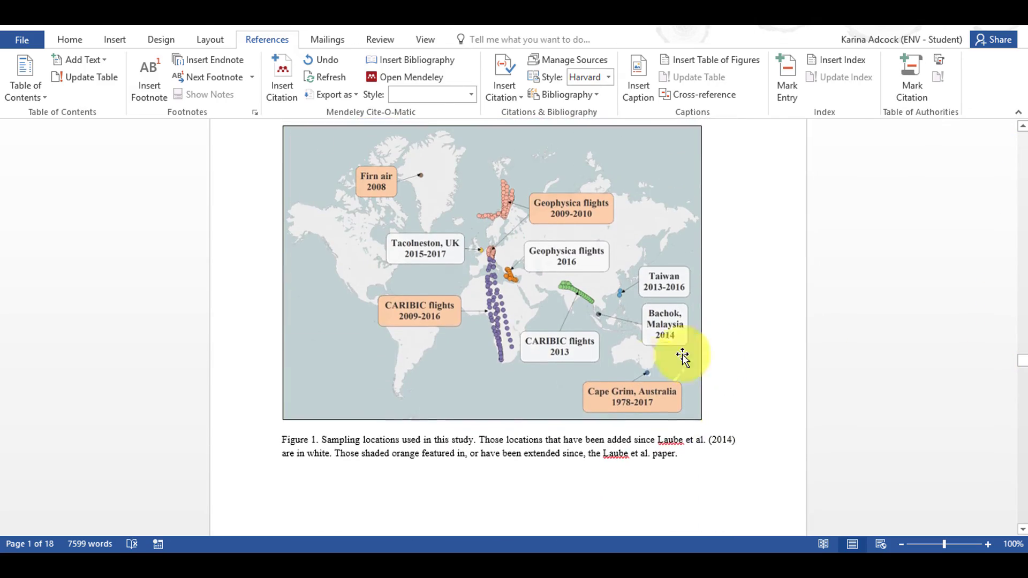
drag(683, 453, 321, 441)
right_click(343, 445)
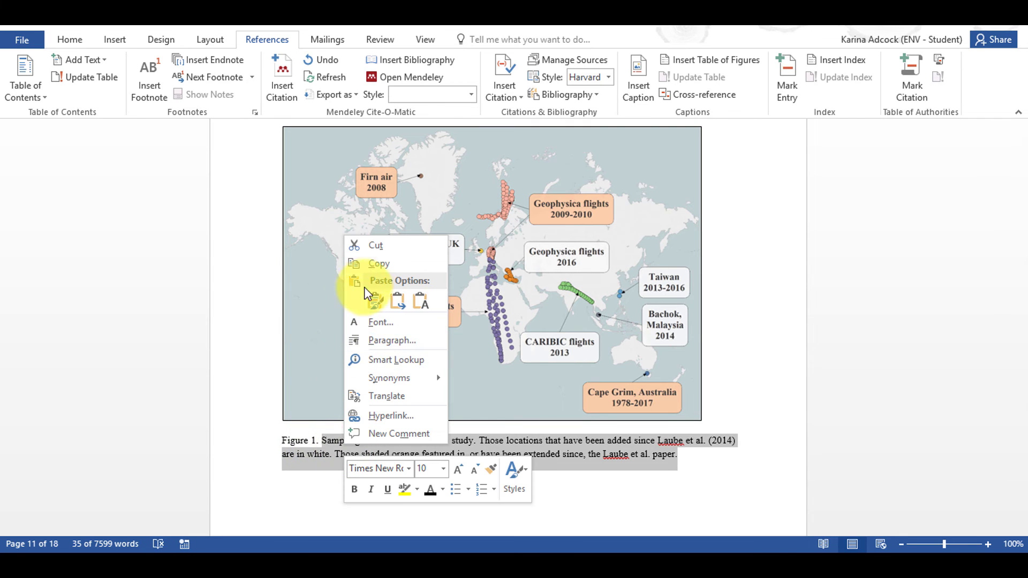
click(379, 268)
click(452, 179)
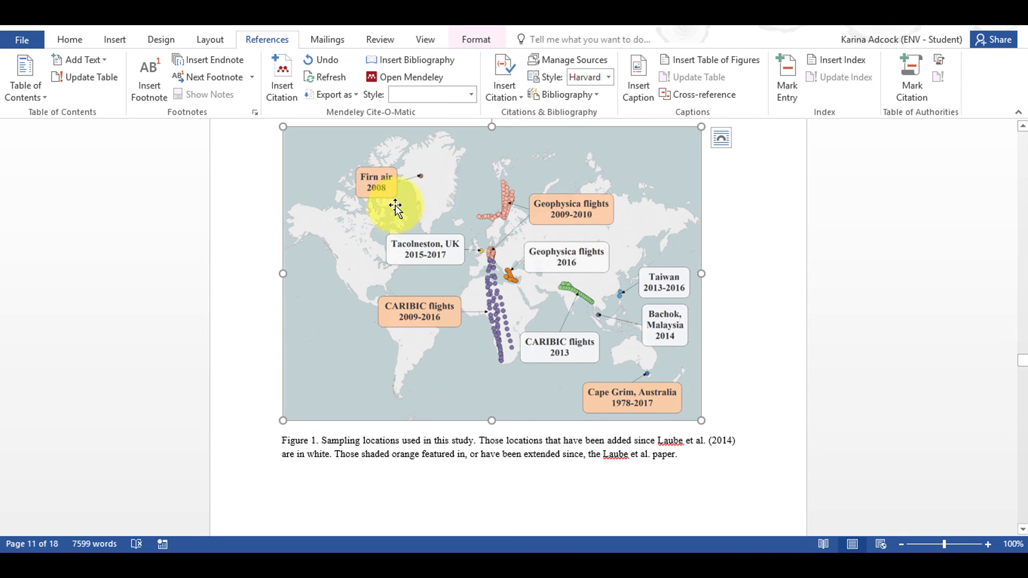
right_click(395, 205)
click(469, 430)
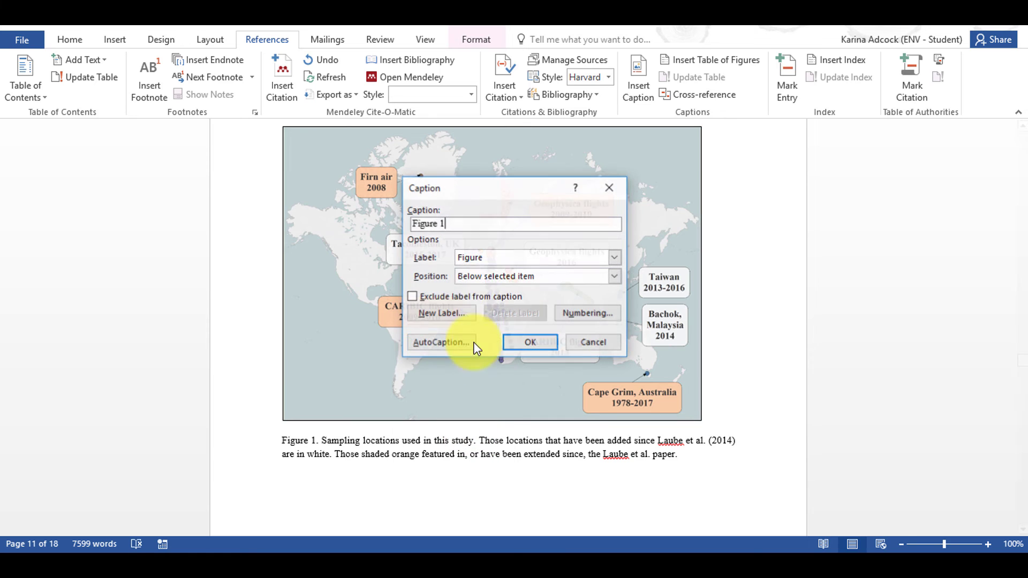
text(.)
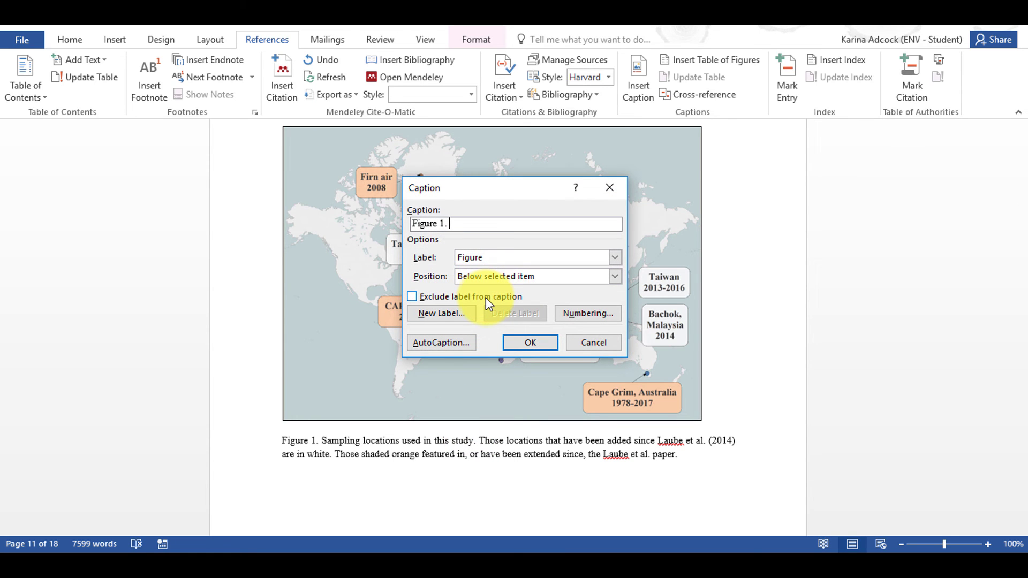
key(ctrl+v)
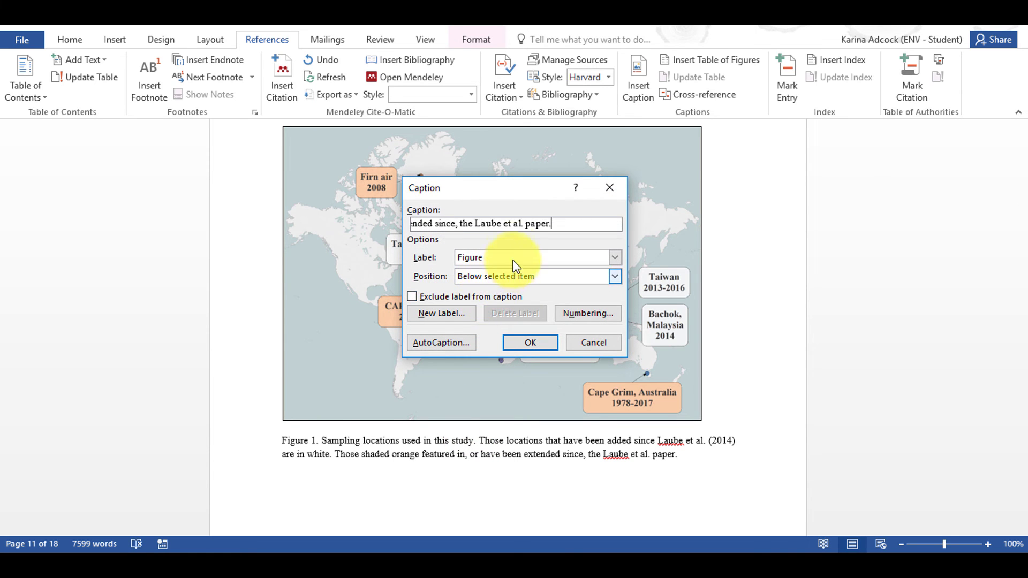
click(530, 343)
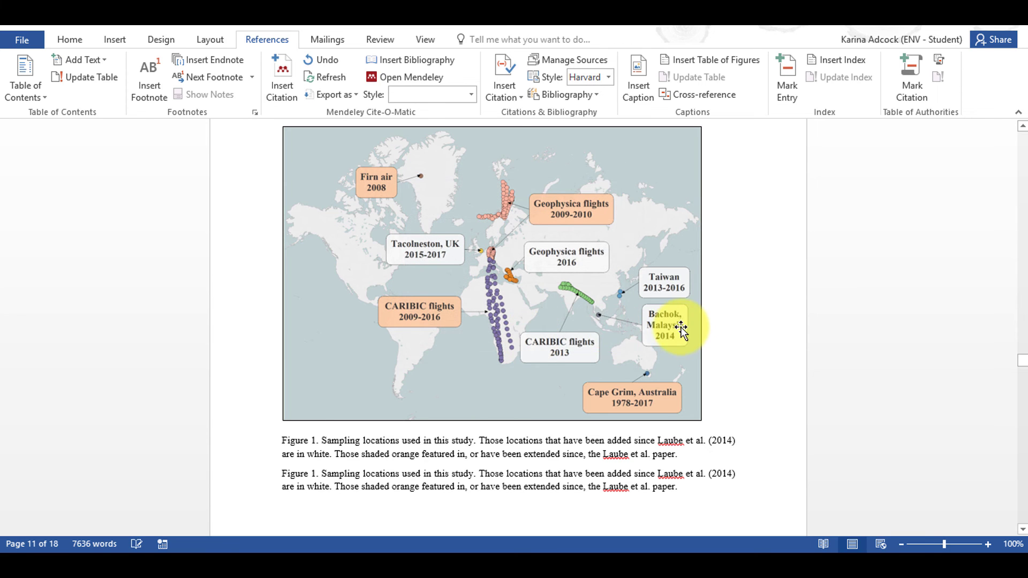
Step: Delete the old plain-text caption below the map
scroll(679, 348, down, 3)
drag(515, 388, 275, 376)
key(Delete)
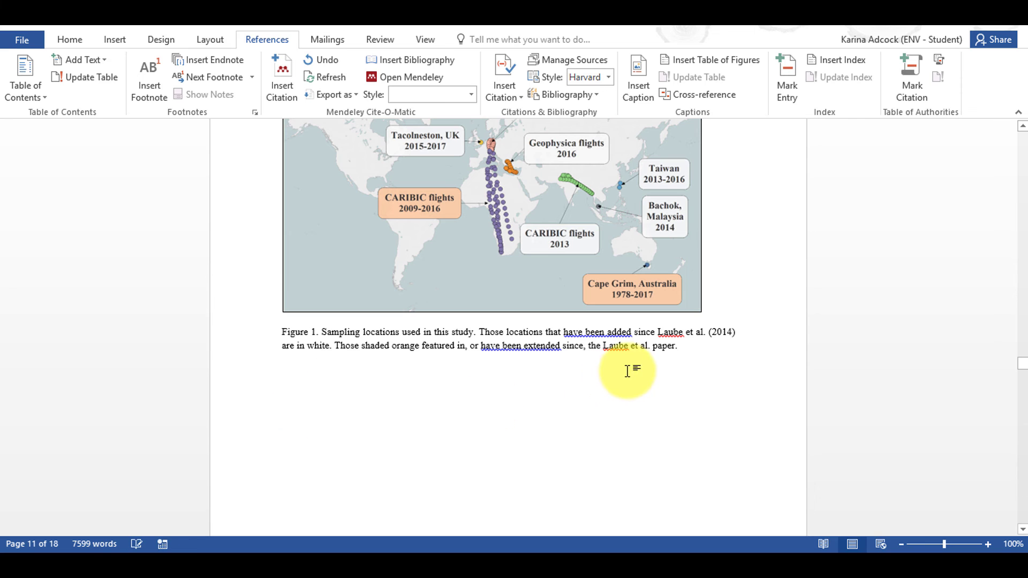
Step: Scroll through the Figure 2 and Figure 3 captions, then return to the Table of Figures on page 1
scroll(487, 349, down, 12)
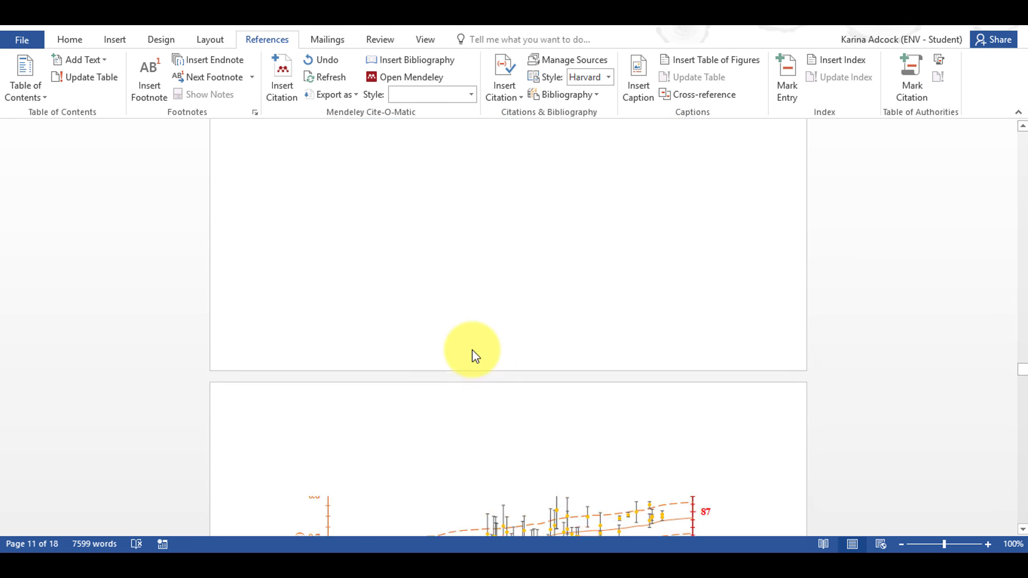
scroll(474, 357, down, 2)
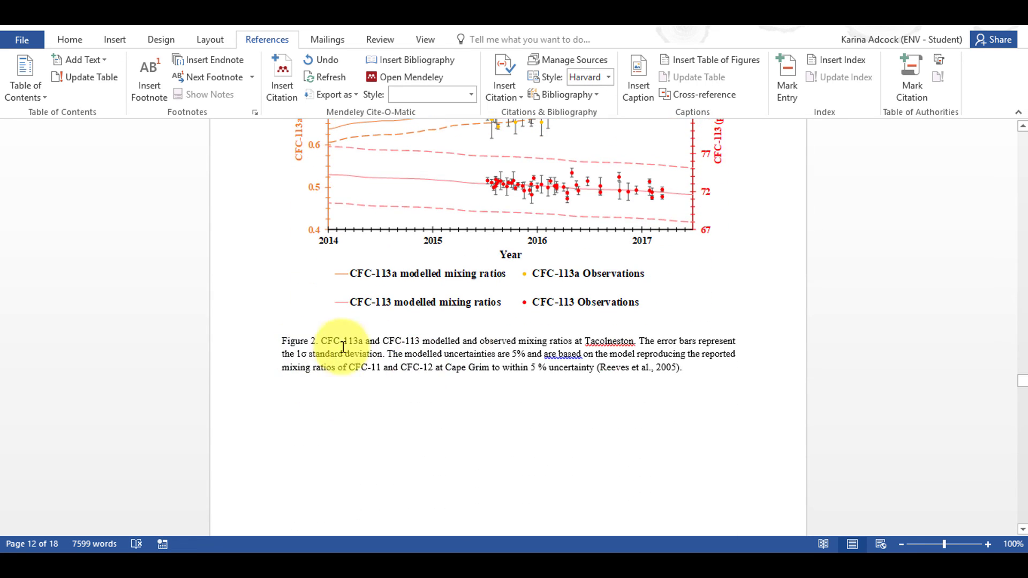
scroll(440, 378, up, 2)
scroll(439, 377, up, 1)
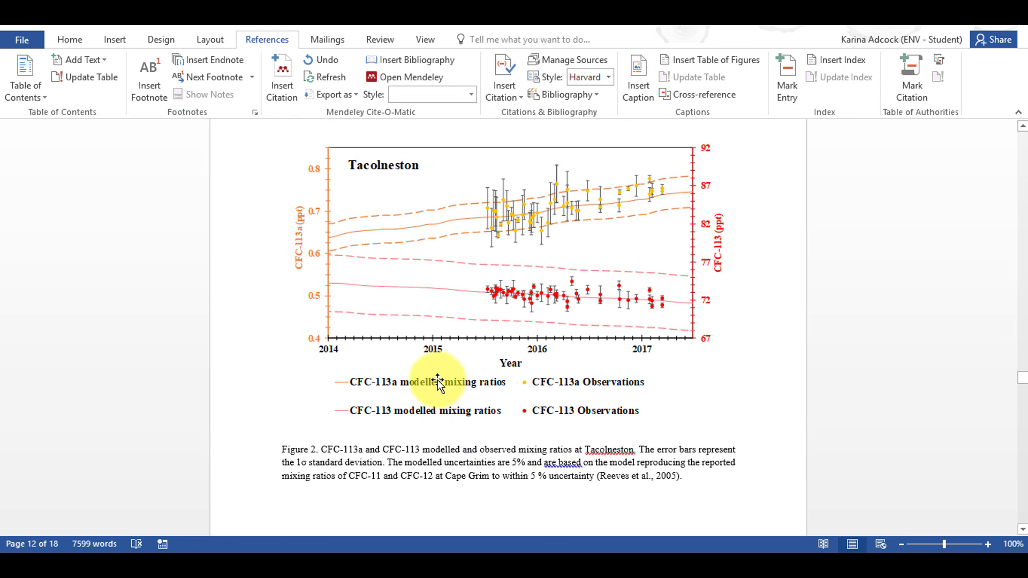
scroll(303, 448, down, 10)
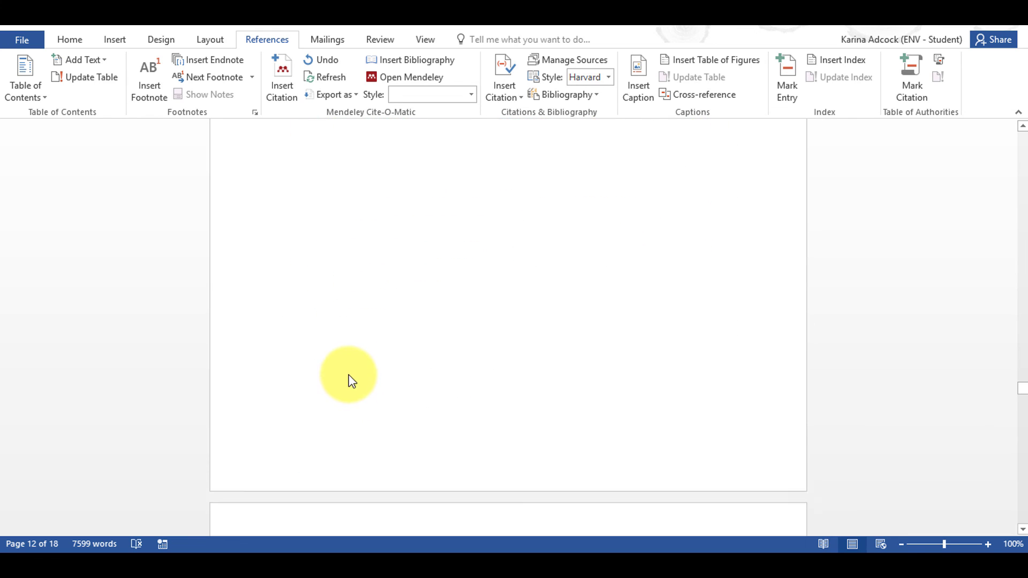
scroll(302, 482, down, 3)
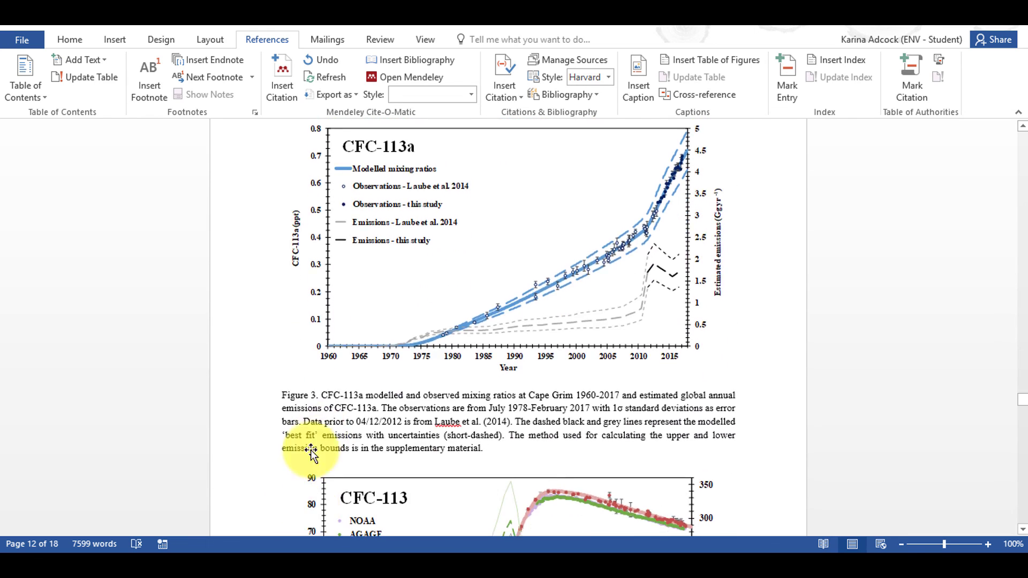
drag(1023, 405, 1021, 139)
scroll(648, 313, down, 8)
scroll(642, 317, down, 2)
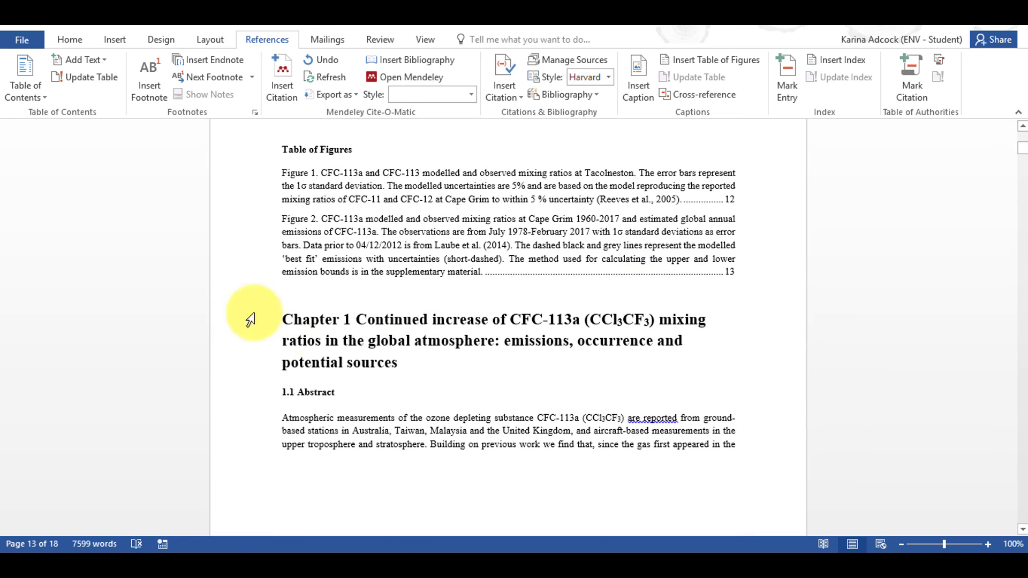
Step: Update the entire Table of Figures field so it lists all three figures
click(331, 229)
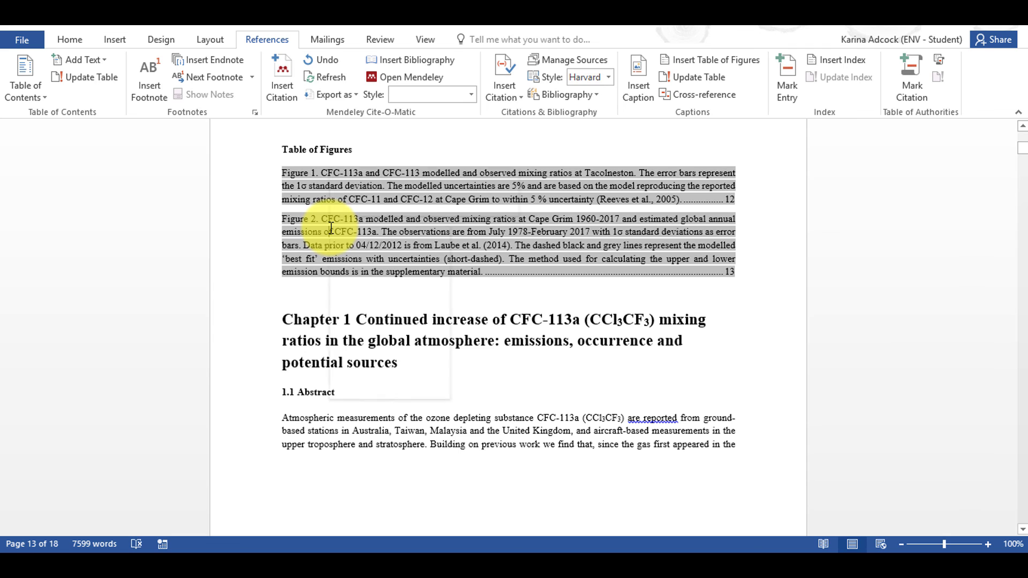
right_click(331, 229)
click(408, 316)
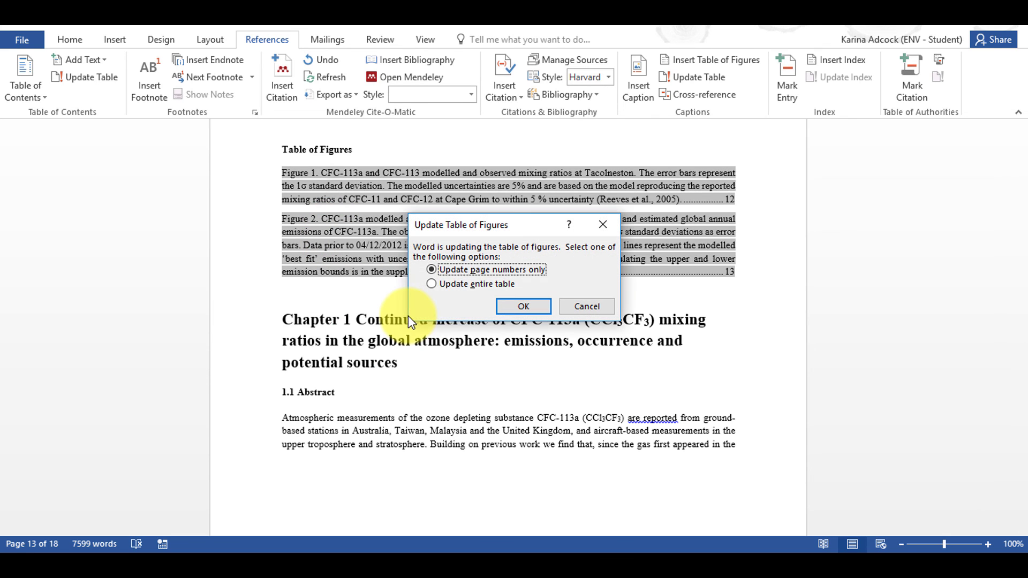
click(523, 308)
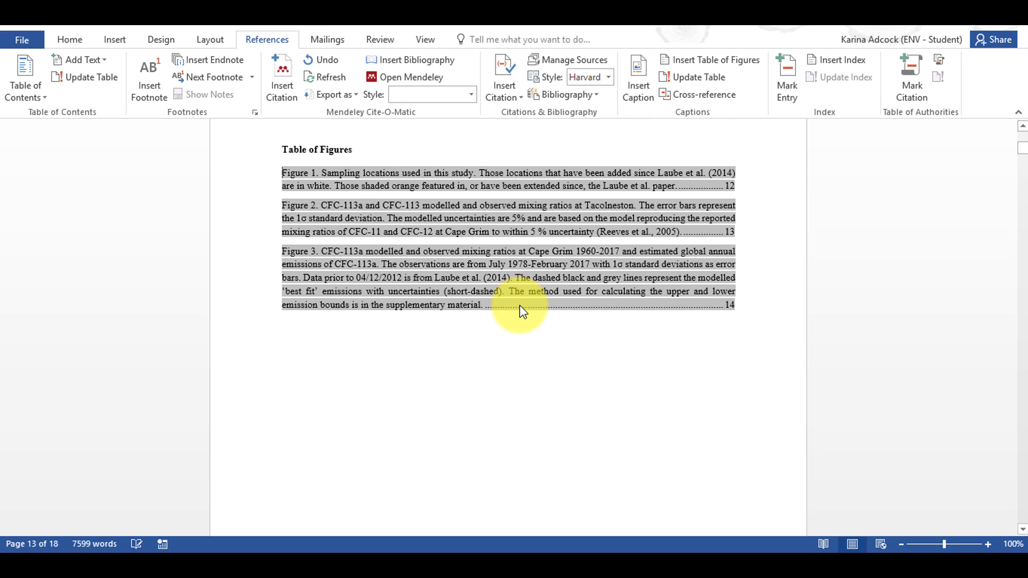
click(364, 147)
scroll(739, 203, up, 1)
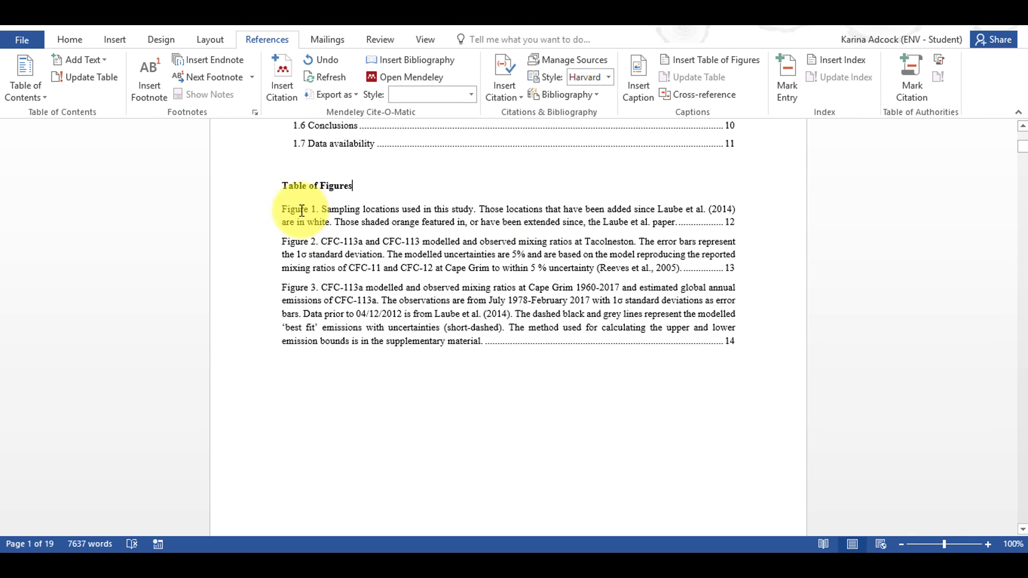